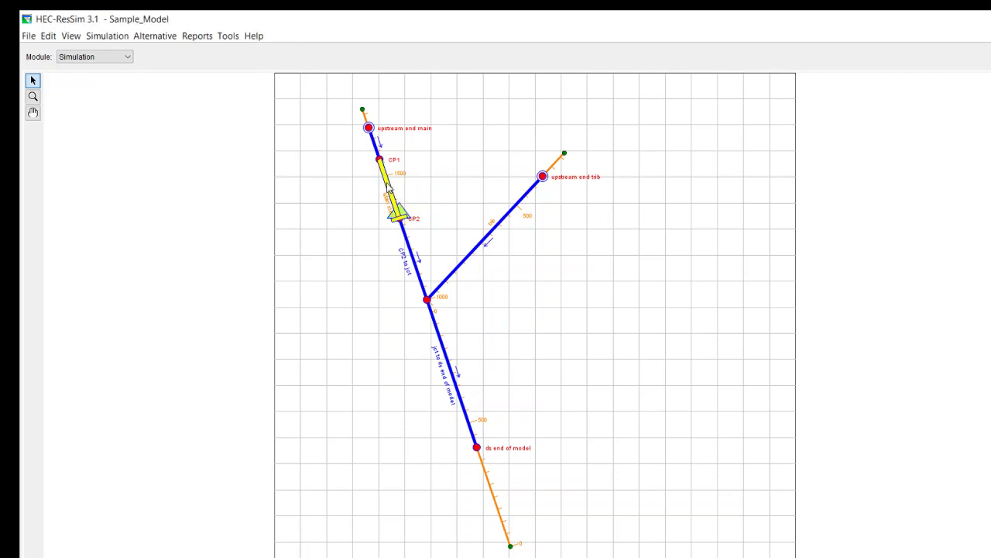
- Create a new operating rule named 'max 150' that releases from main stem res
right_click(388, 184)
left_click(415, 209)
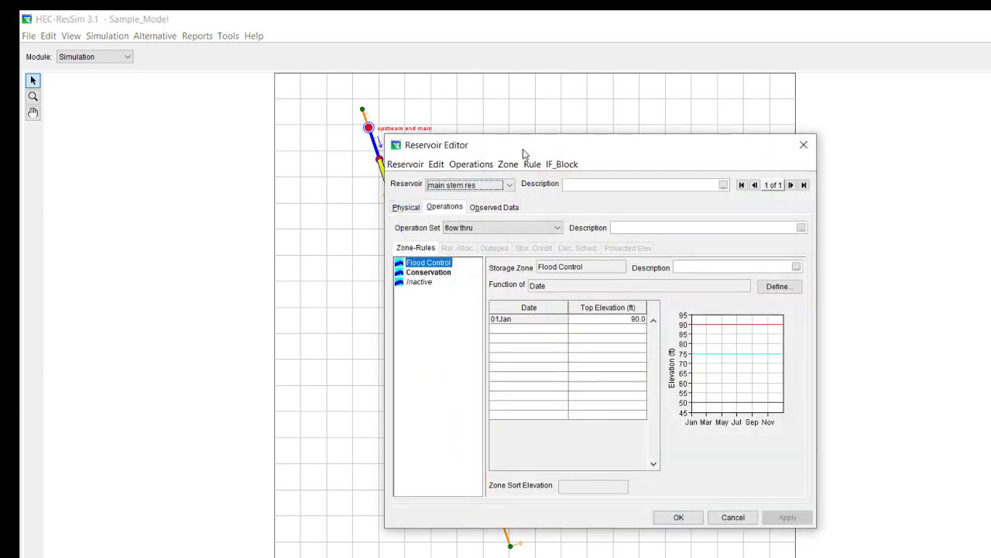
left_click_drag(524, 149, 472, 111)
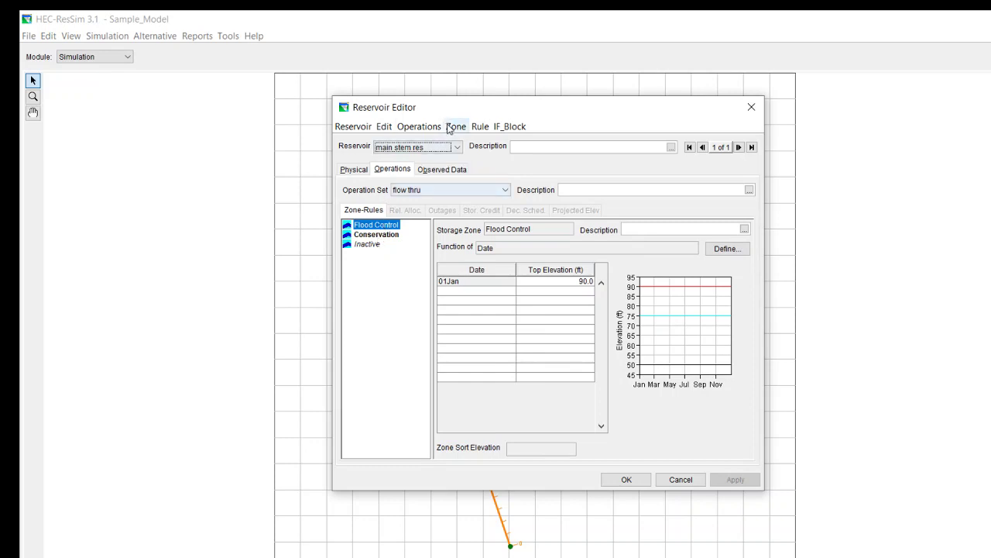
left_click(479, 126)
left_click(491, 145)
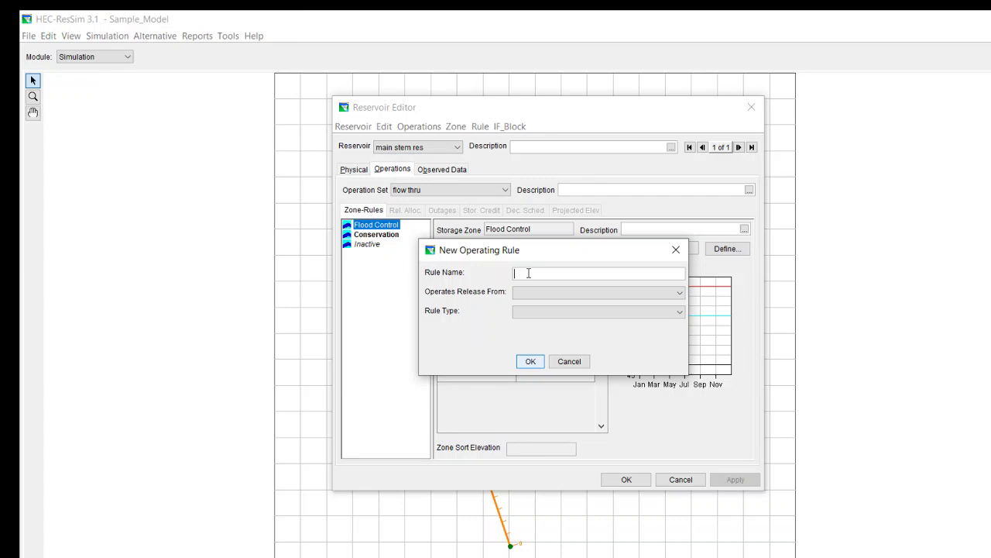
type("max 150")
left_click(540, 293)
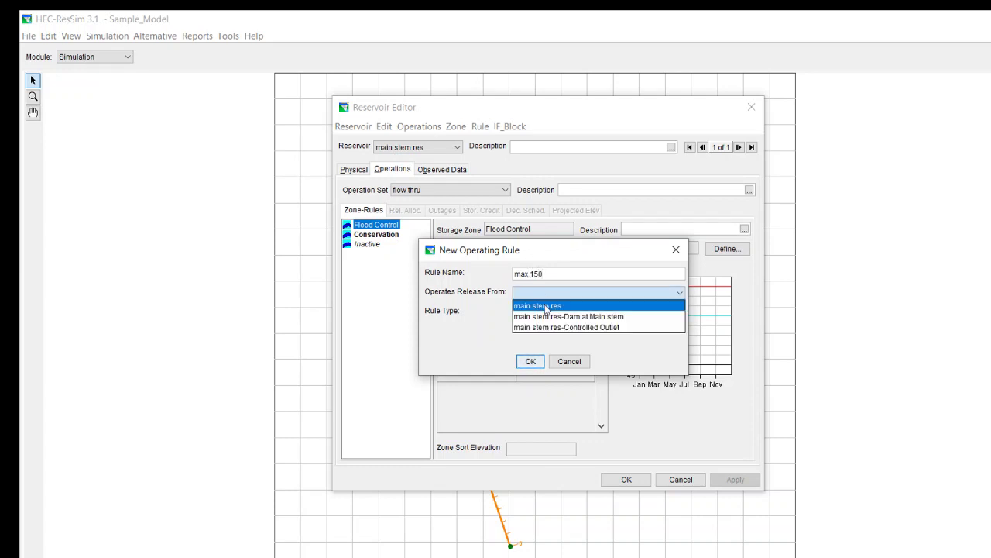
left_click(545, 306)
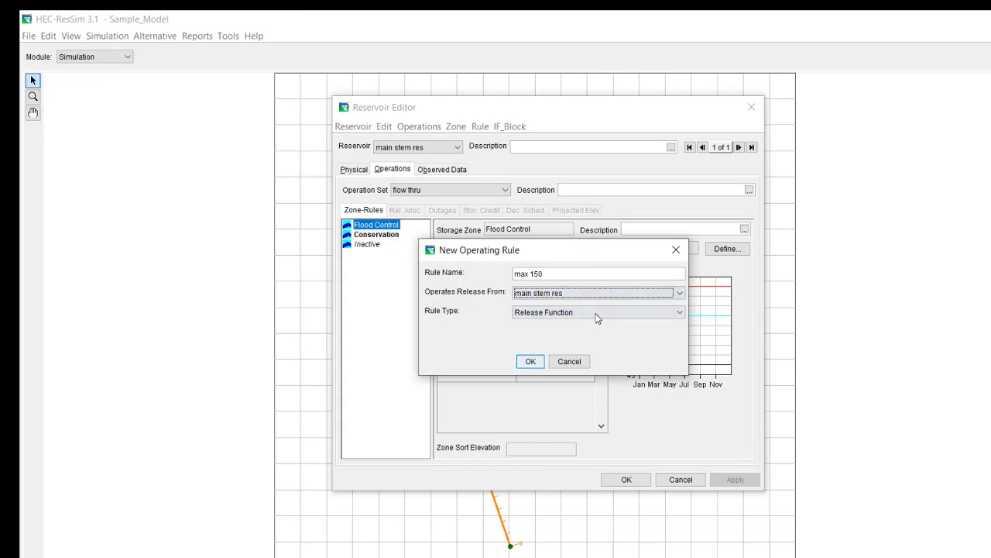
left_click(531, 363)
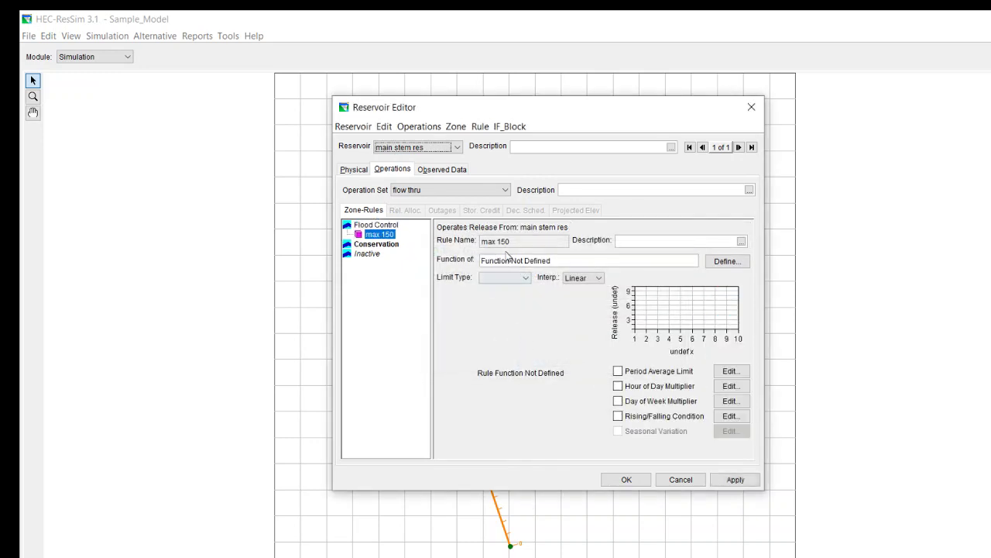
- Make max 150 a Date-based Maximum release limit of 150 cfs, then apply and close
left_click(722, 261)
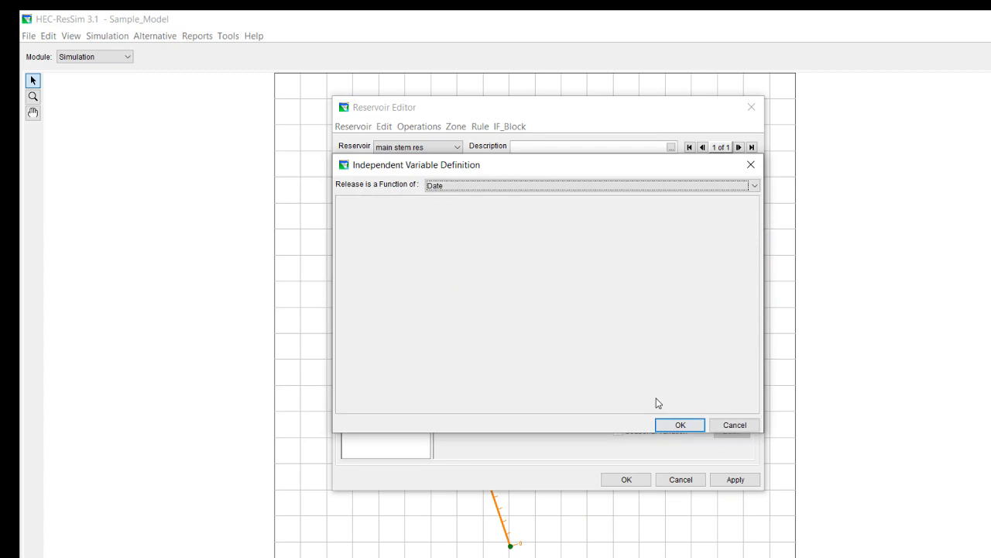
left_click(678, 424)
left_click(502, 278)
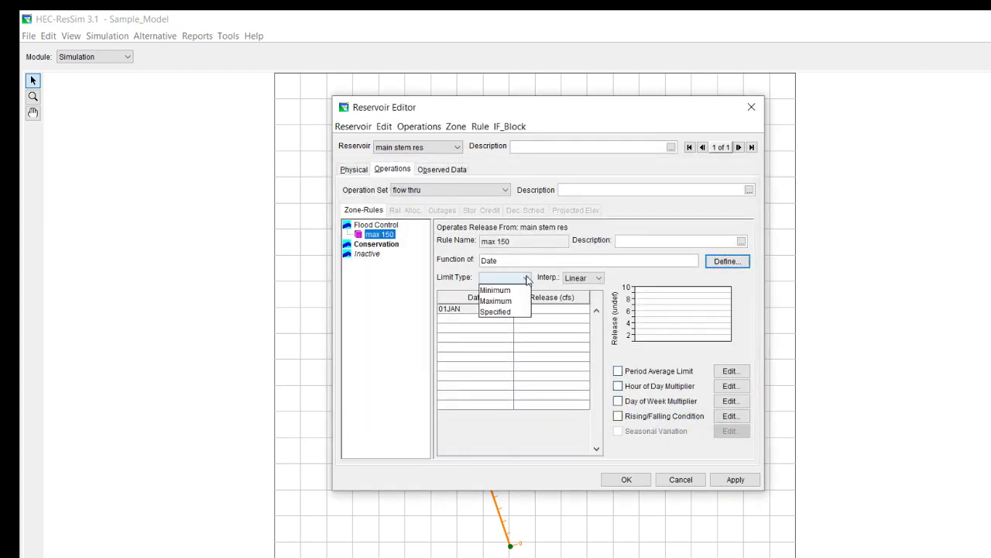
left_click(515, 299)
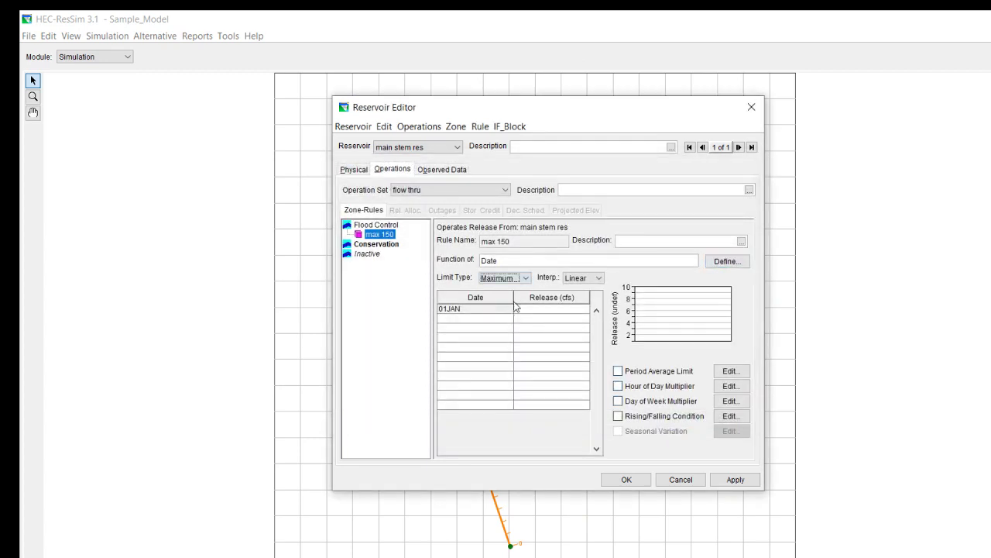
left_click(565, 309)
type("1")
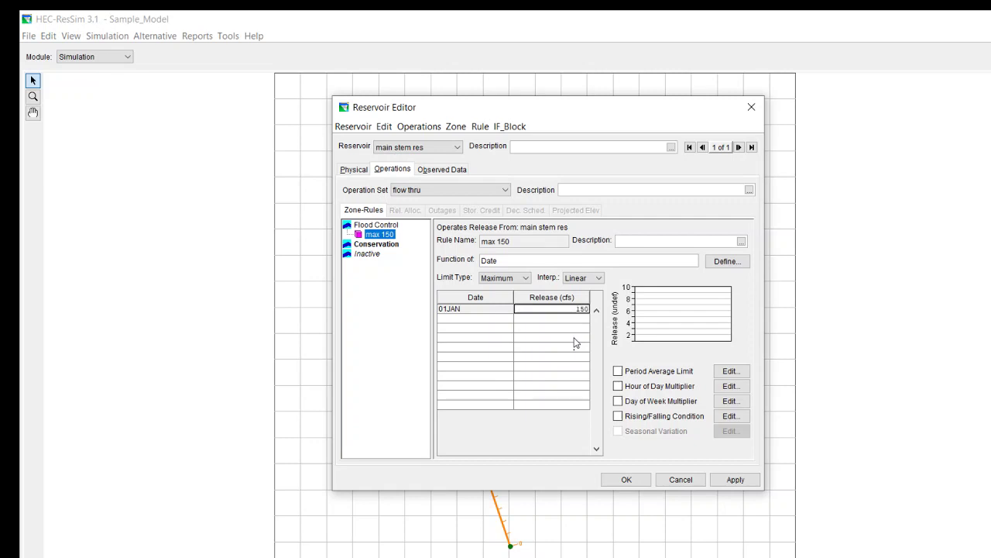
type("50")
left_click(734, 480)
left_click(734, 479)
left_click(626, 479)
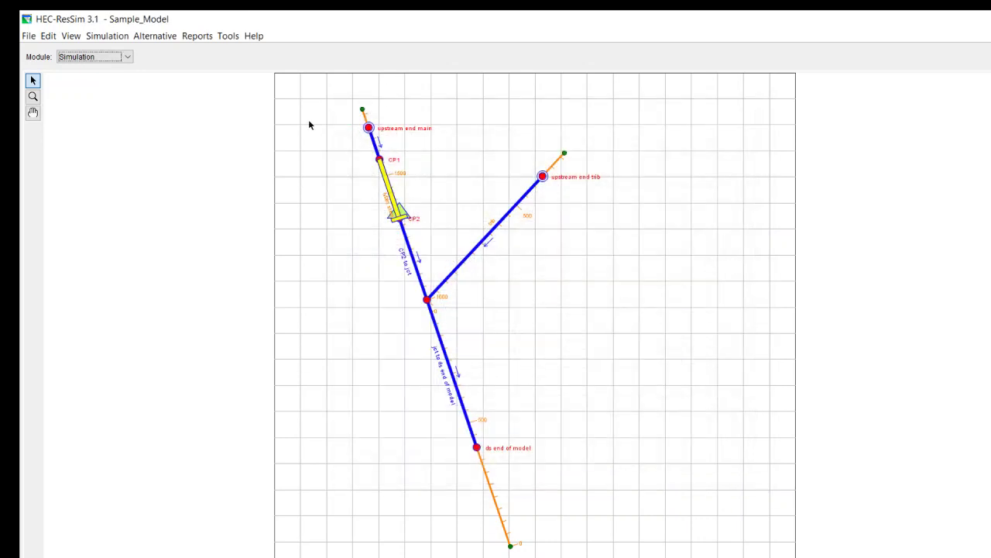
- Change the flow thru alternative's lookback elevation to 77 and save the alternative
left_click(158, 36)
left_click(162, 52)
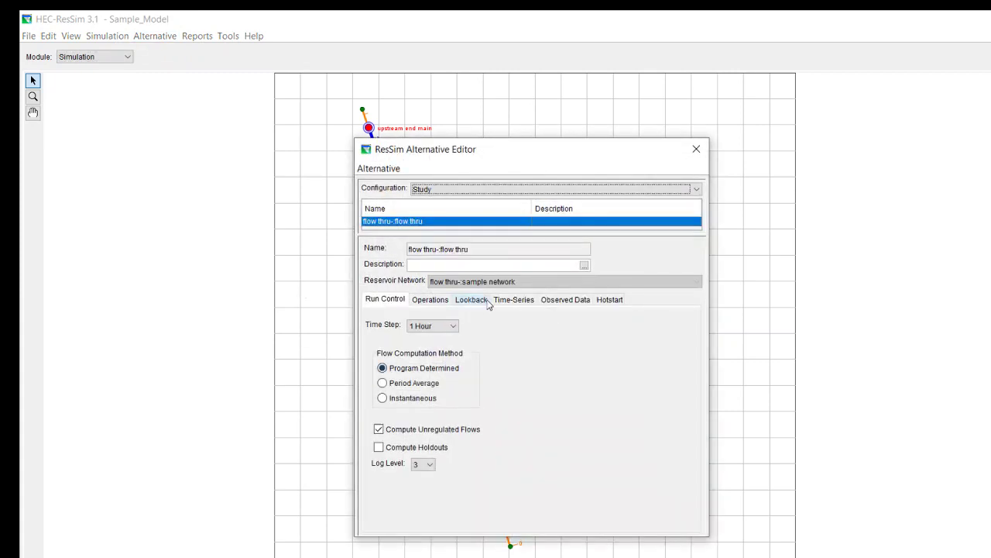
left_click(480, 301)
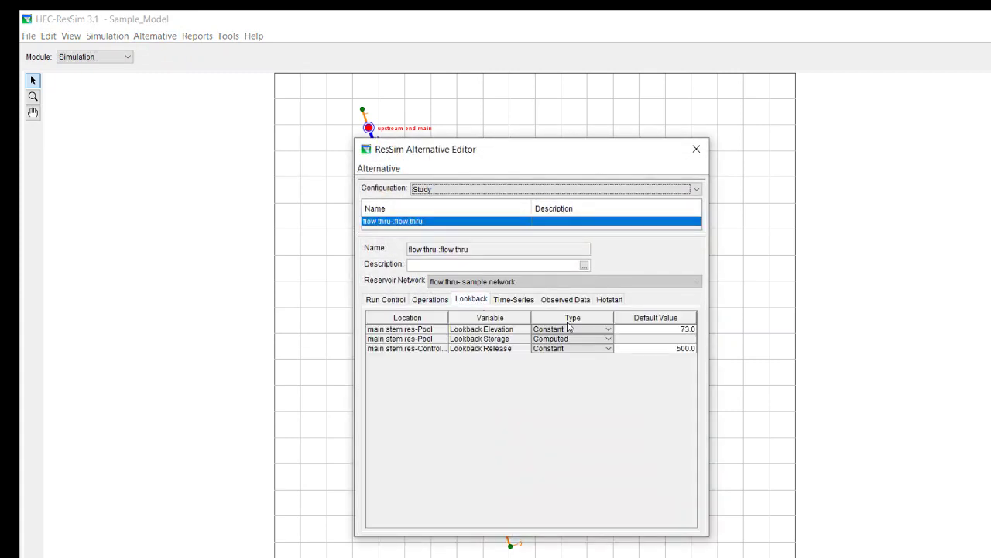
left_click(669, 330)
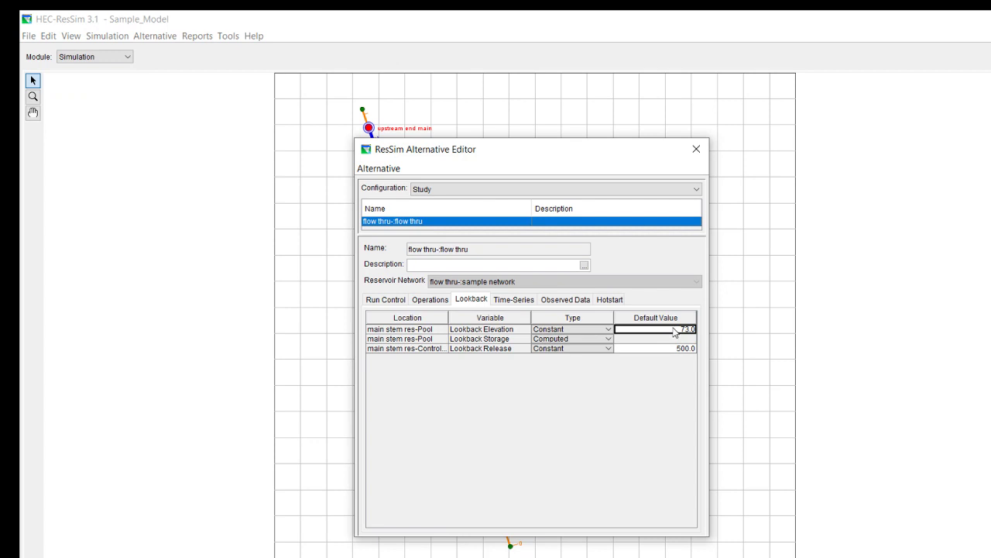
type("77")
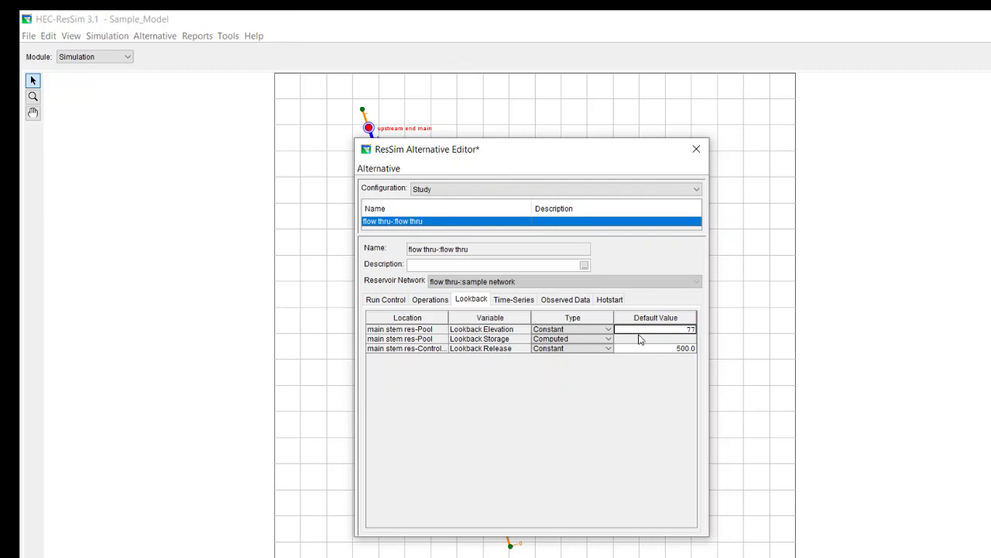
left_click(378, 168)
left_click(386, 185)
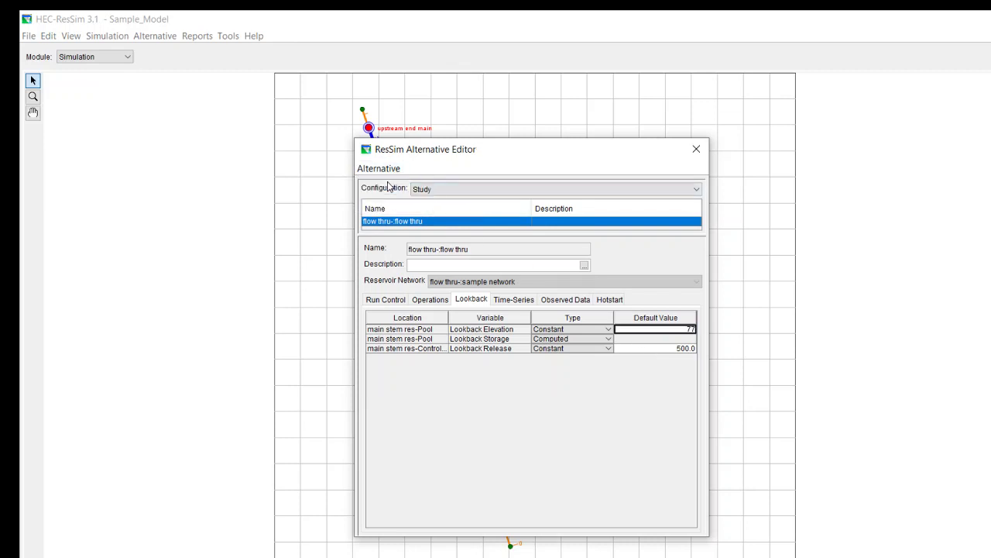
left_click(696, 150)
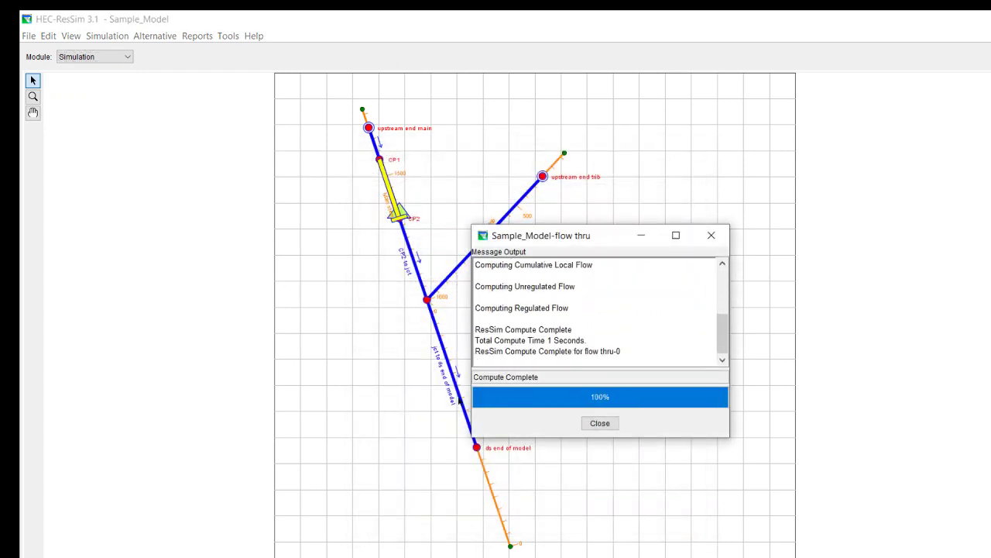
left_click(601, 423)
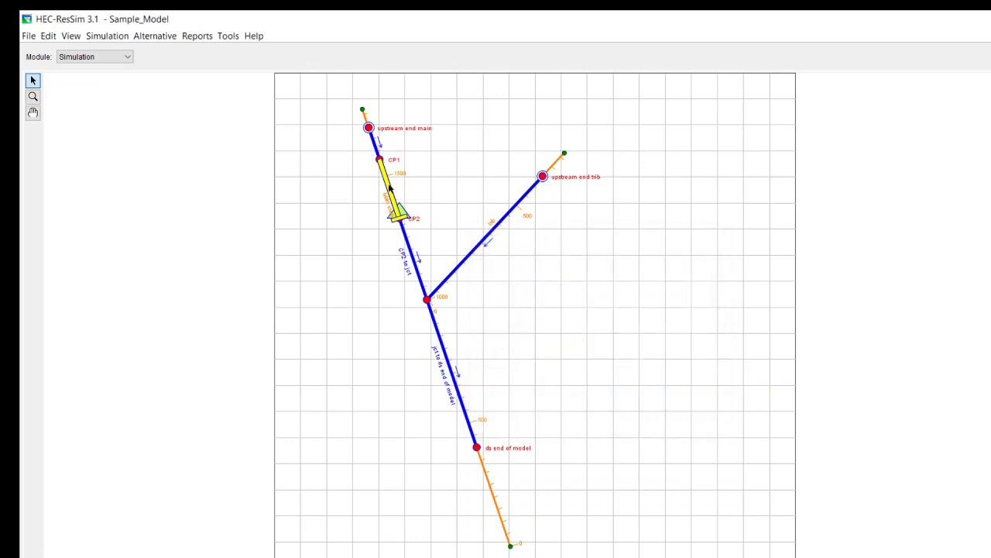
right_click(389, 188)
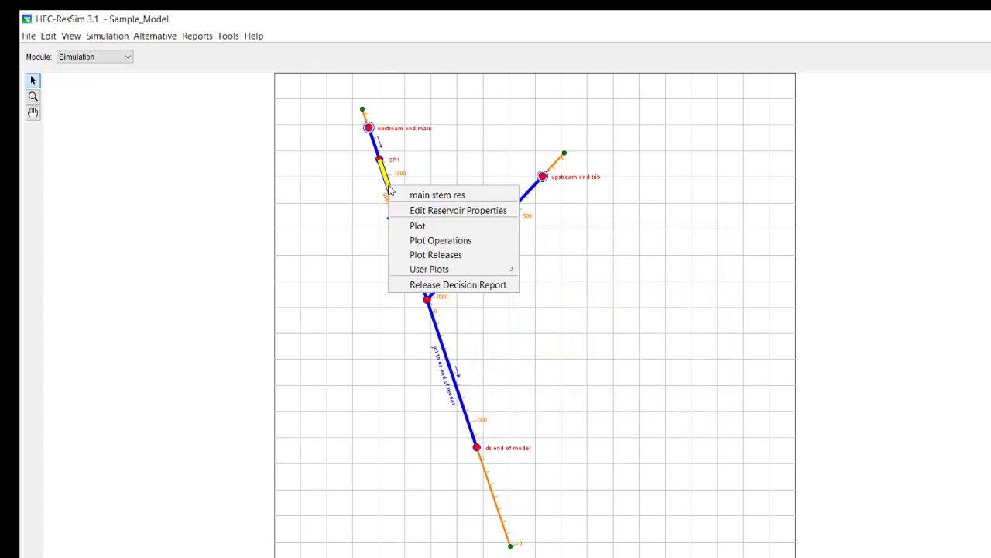
left_click(419, 225)
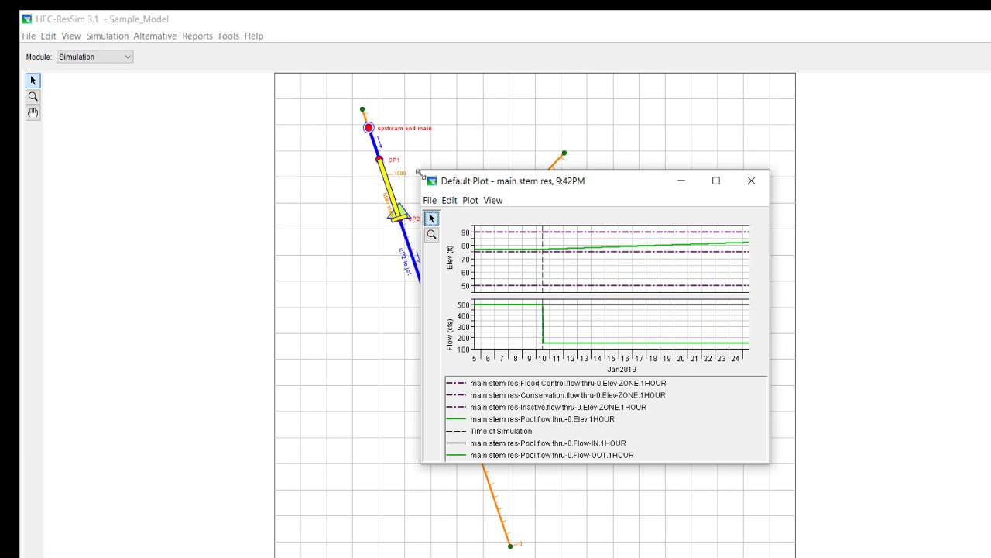
left_click_drag(423, 172, 175, 51)
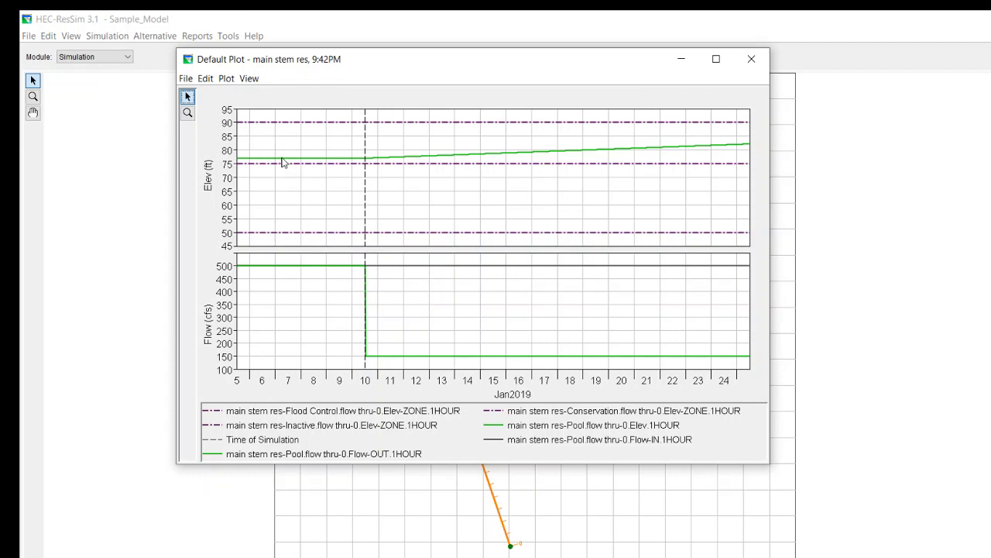
mouse_move(370, 161)
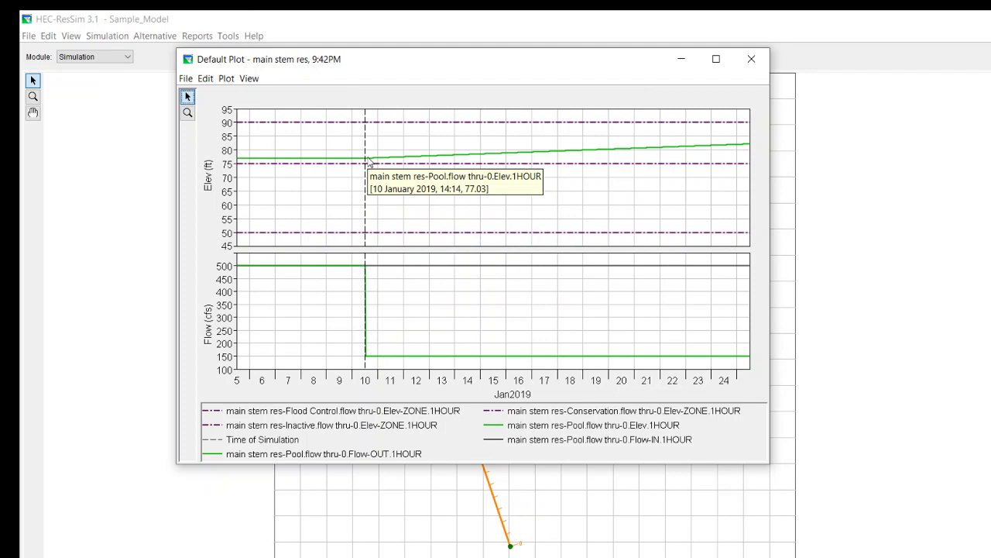
left_click(369, 161)
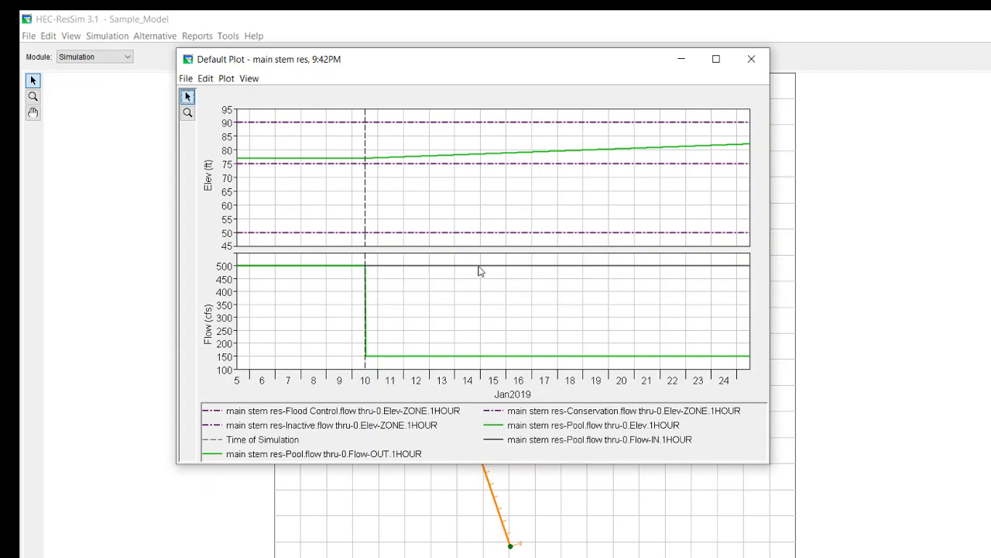
mouse_move(480, 271)
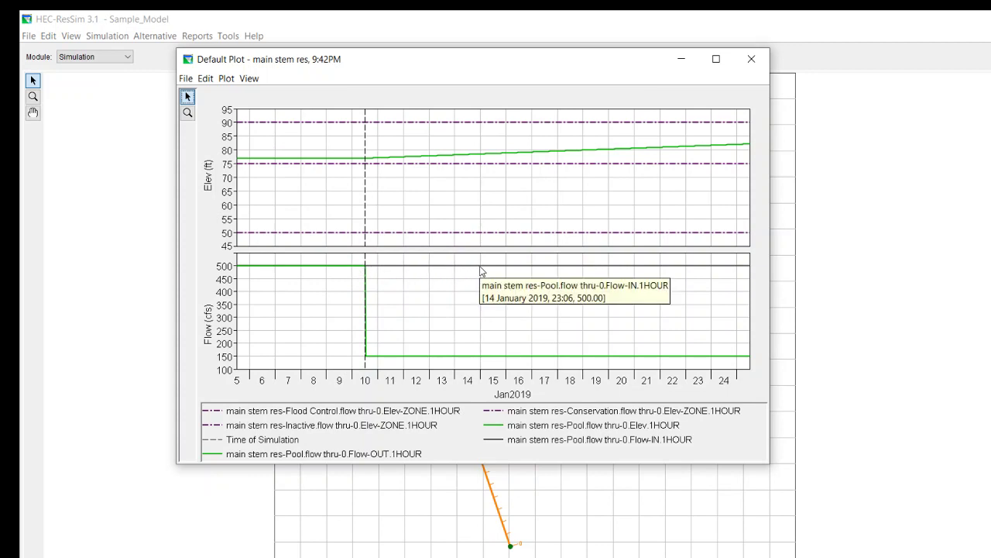
mouse_move(618, 367)
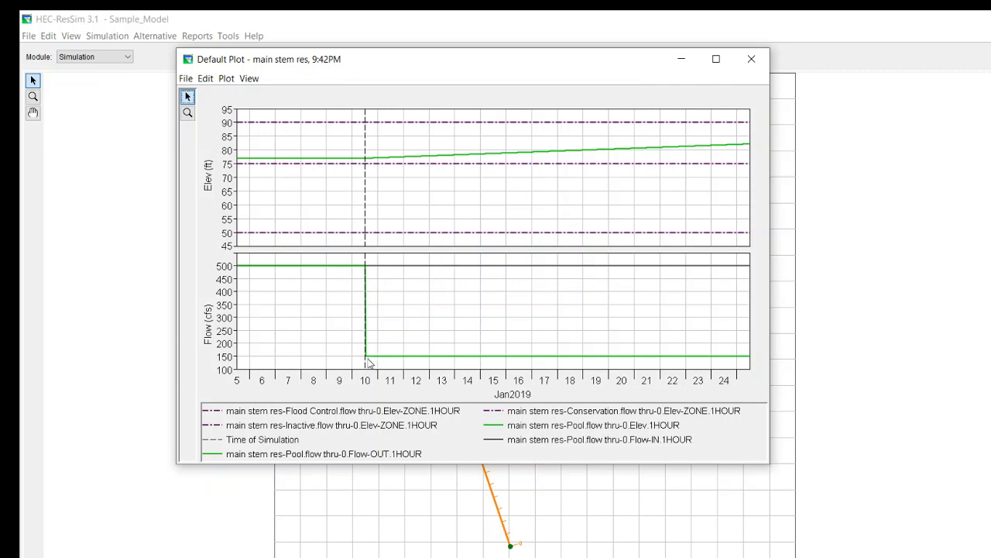
mouse_move(369, 362)
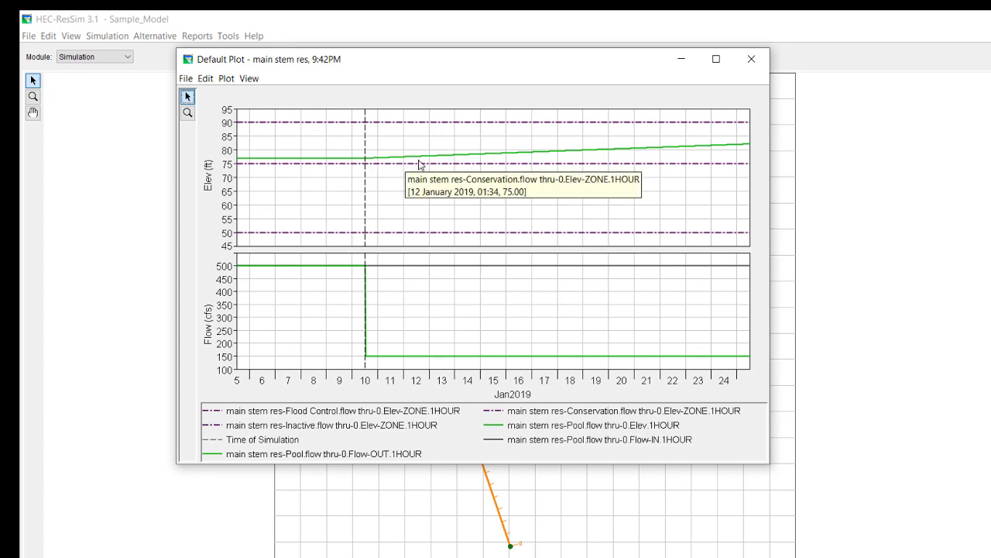
mouse_move(494, 156)
mouse_move(732, 148)
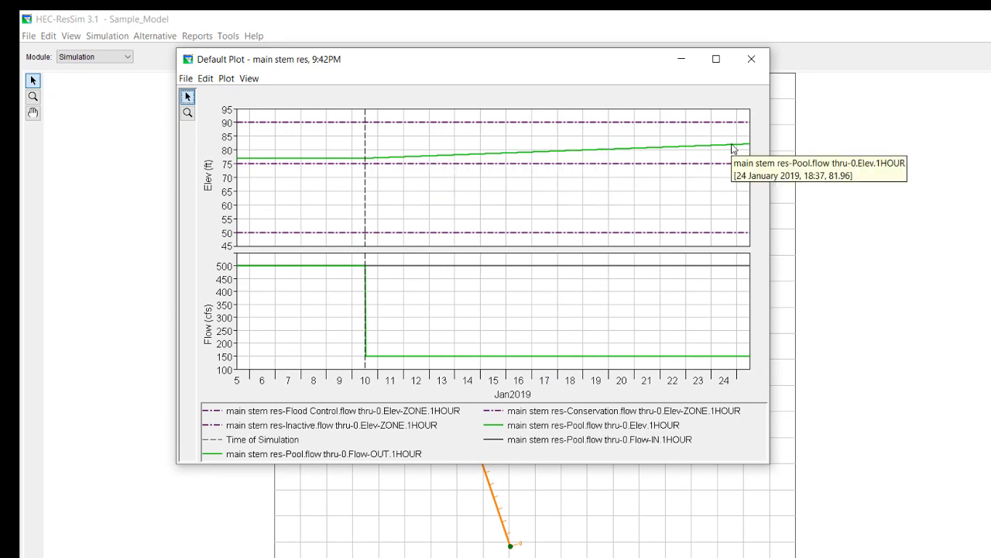
left_click(752, 57)
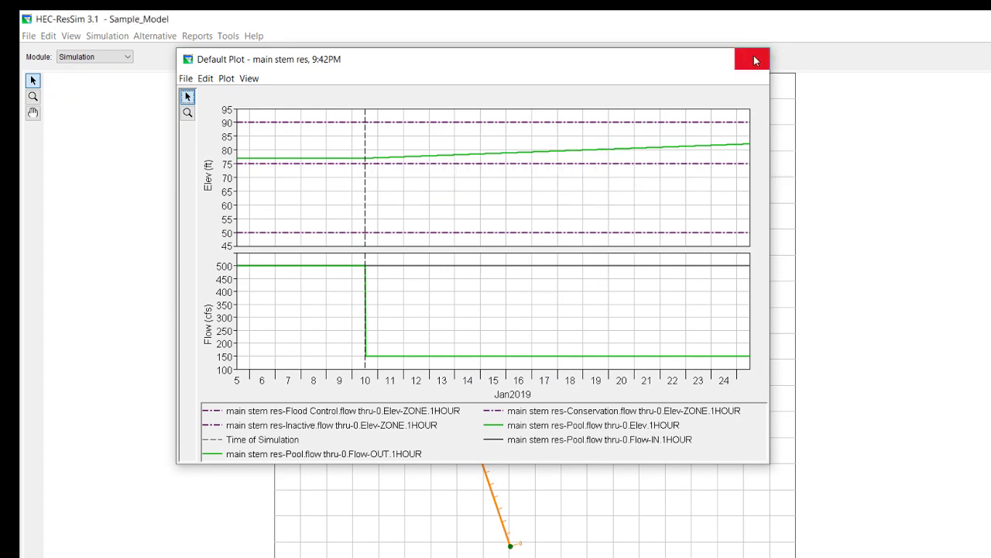
- Remove the max 150 rule from all main stem res zones and close the finished compute
right_click(392, 194)
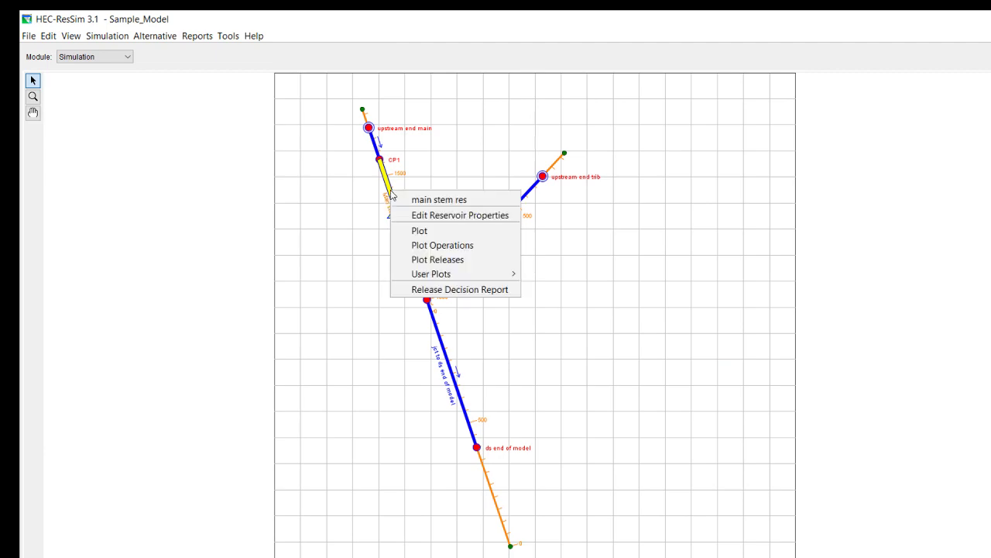
left_click(419, 215)
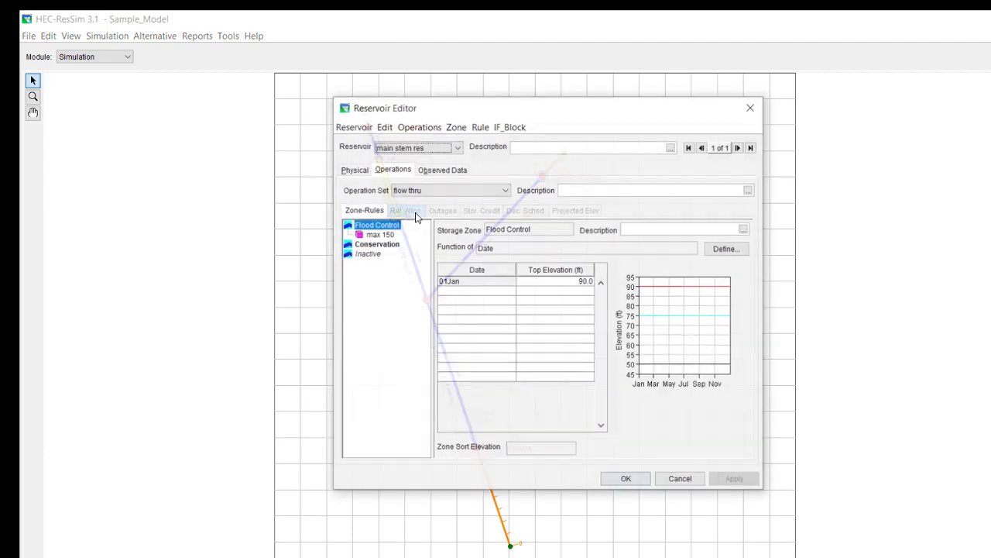
left_click(381, 233)
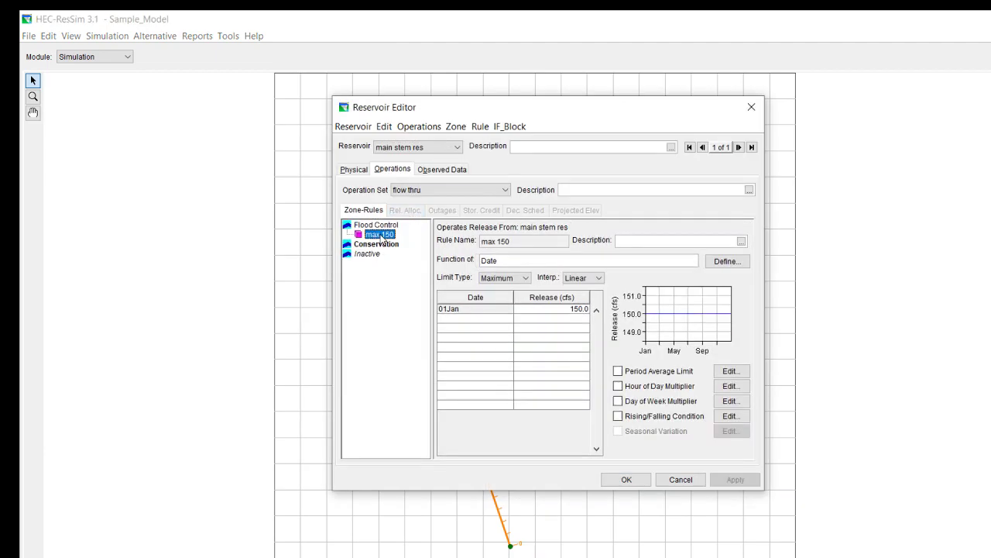
left_click(480, 126)
left_click(513, 200)
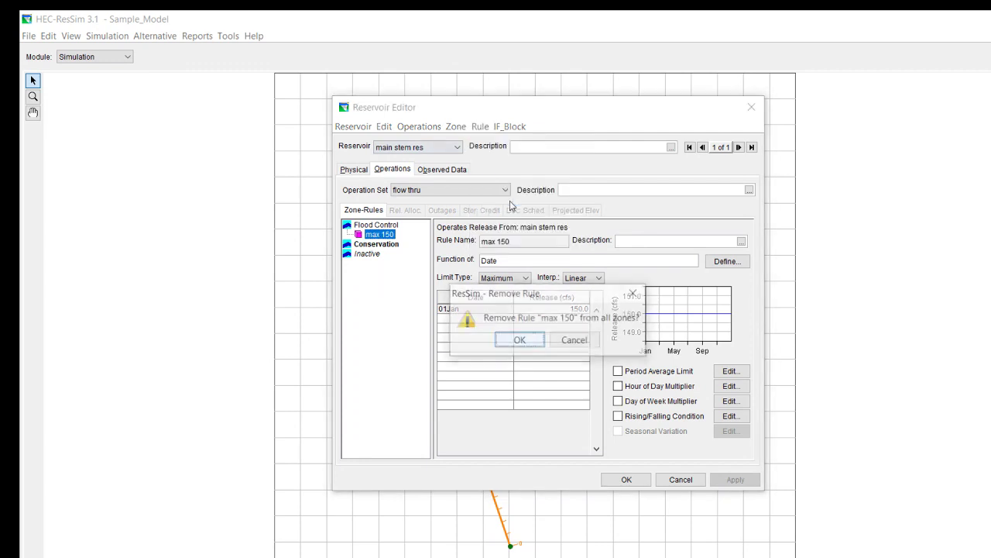
left_click(519, 341)
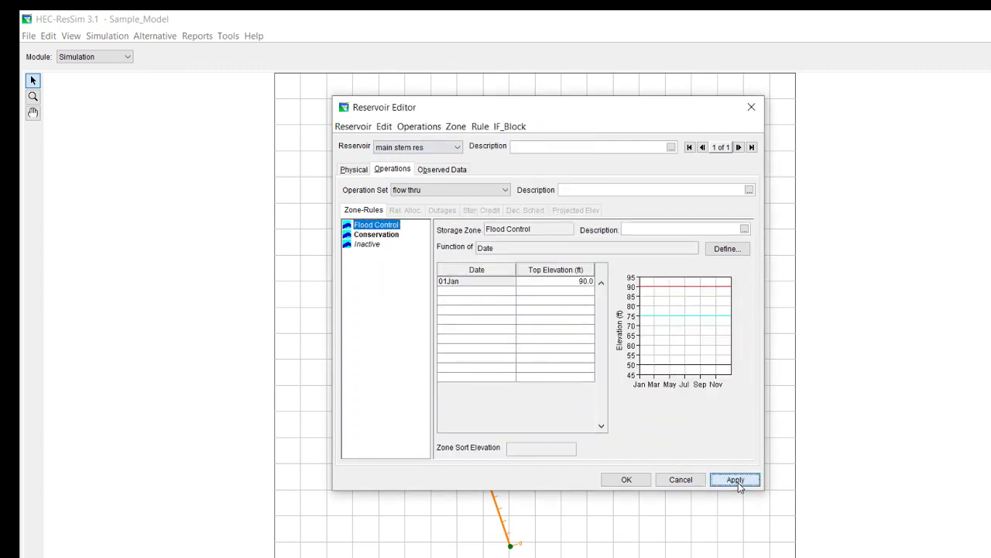
left_click(624, 480)
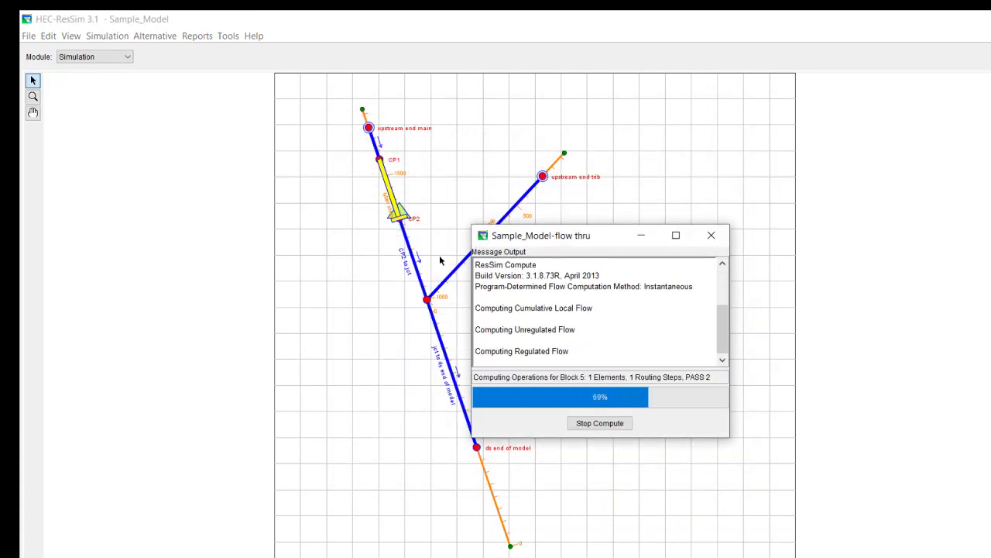
left_click(600, 423)
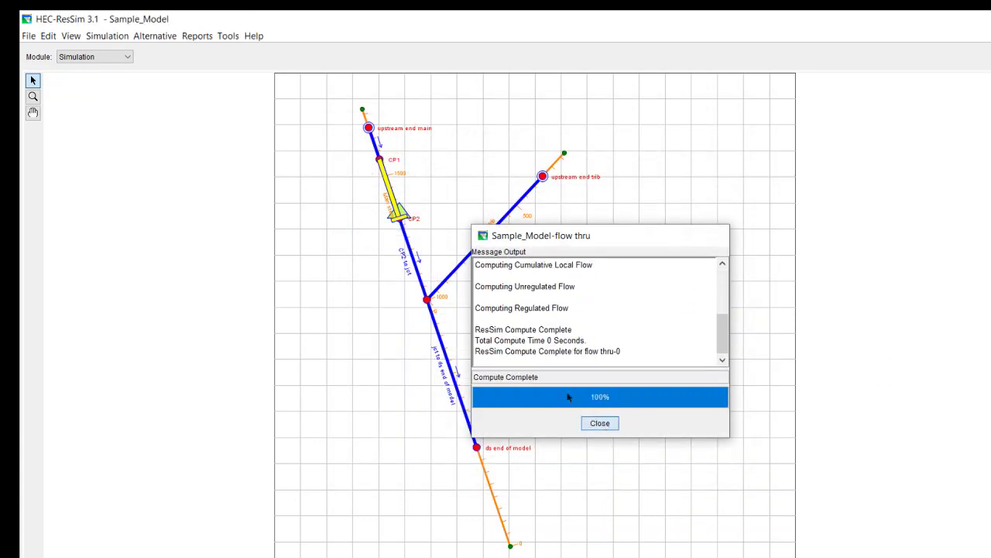
right_click(393, 195)
left_click(413, 229)
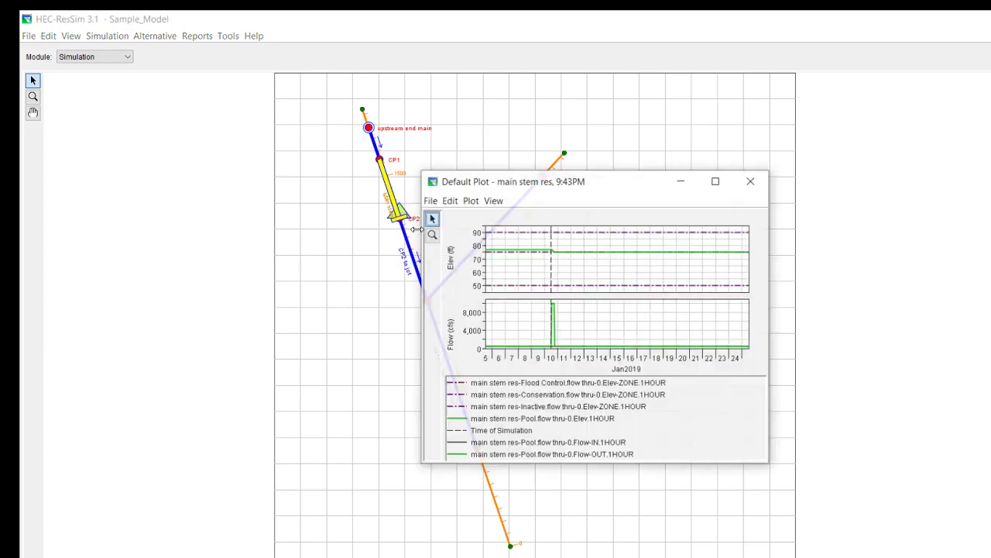
left_click(716, 180)
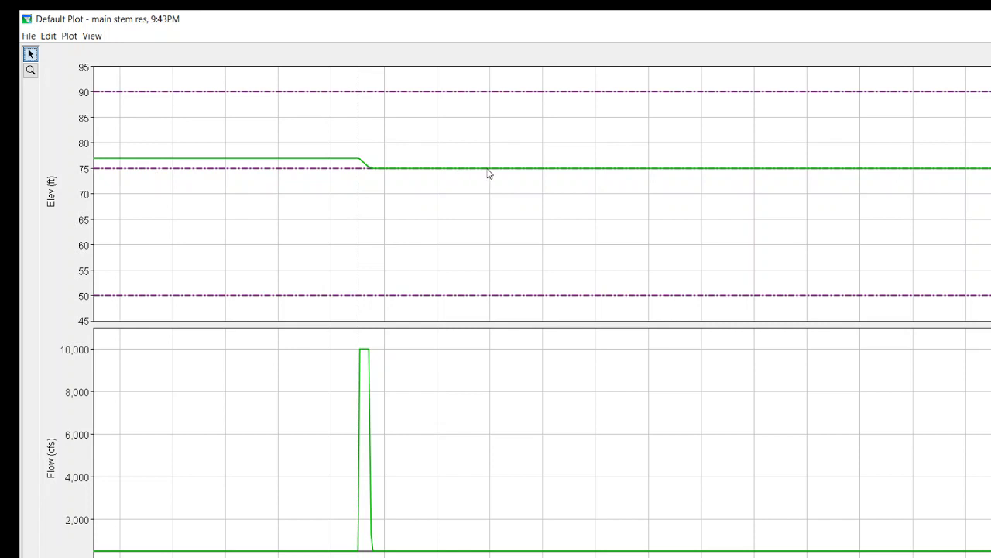
mouse_move(489, 174)
key("alt+F4")
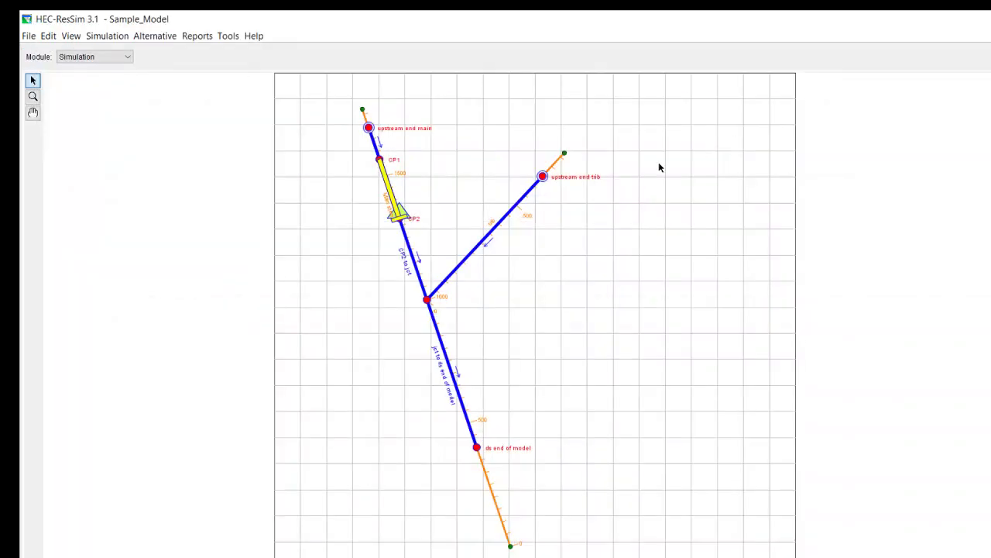
- Change the flow thru lookback elevation from 77 to 73, save and close the alternative
right_click(390, 196)
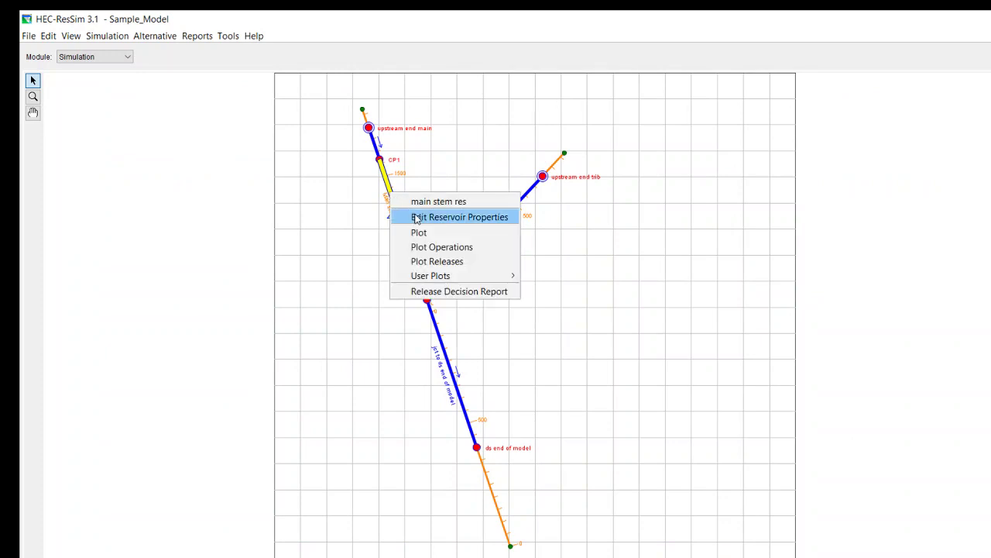
left_click(158, 36)
left_click(164, 53)
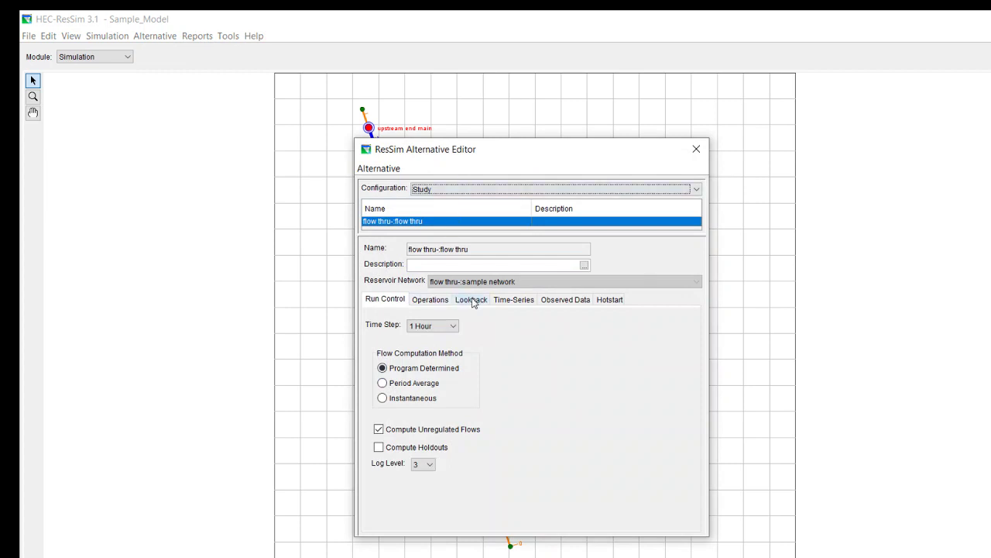
left_click(472, 300)
left_click(648, 330)
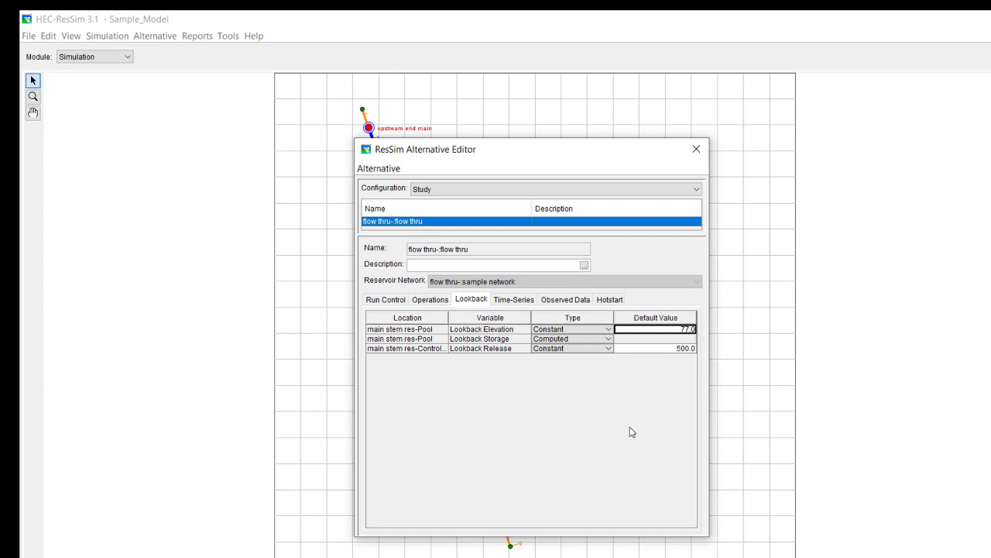
type("73")
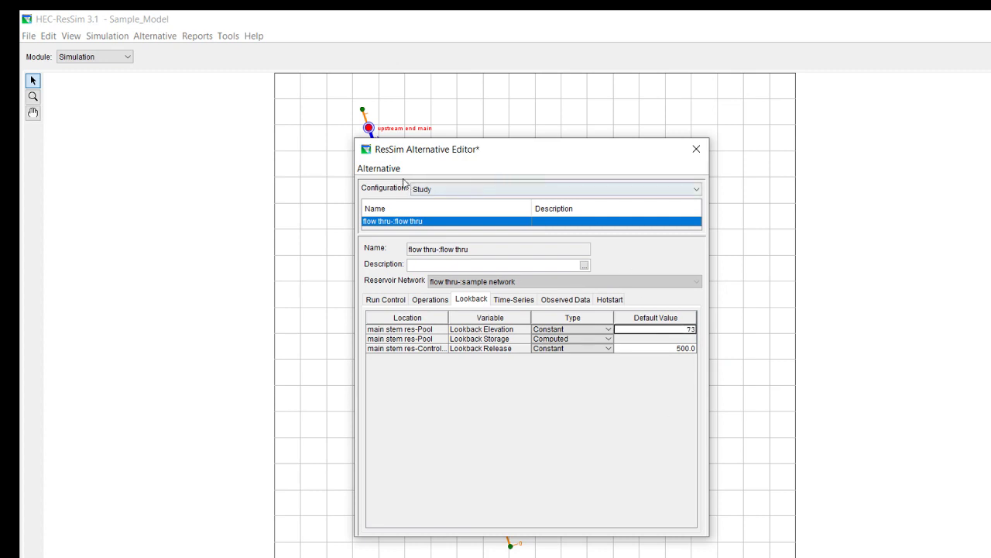
left_click(379, 169)
left_click(389, 186)
left_click(379, 168)
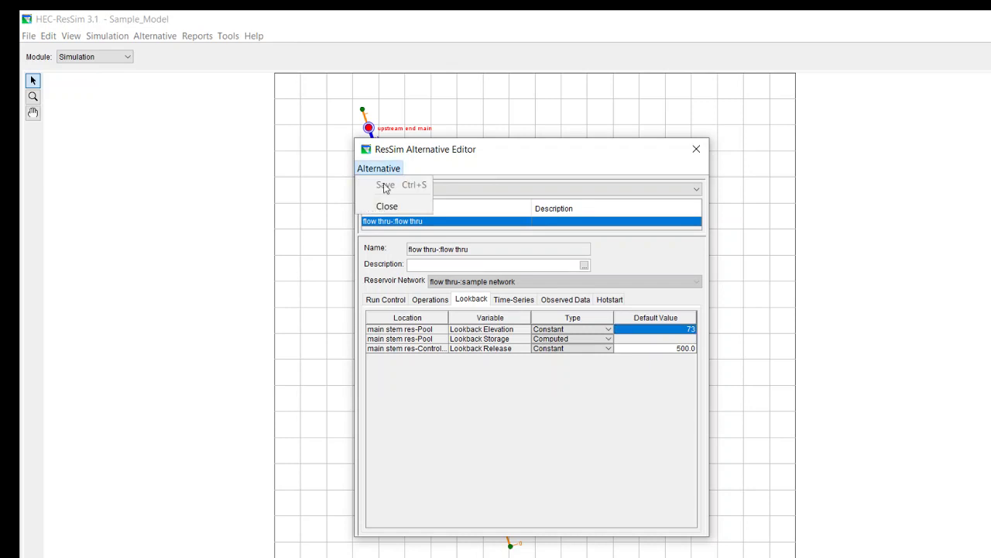
left_click(386, 203)
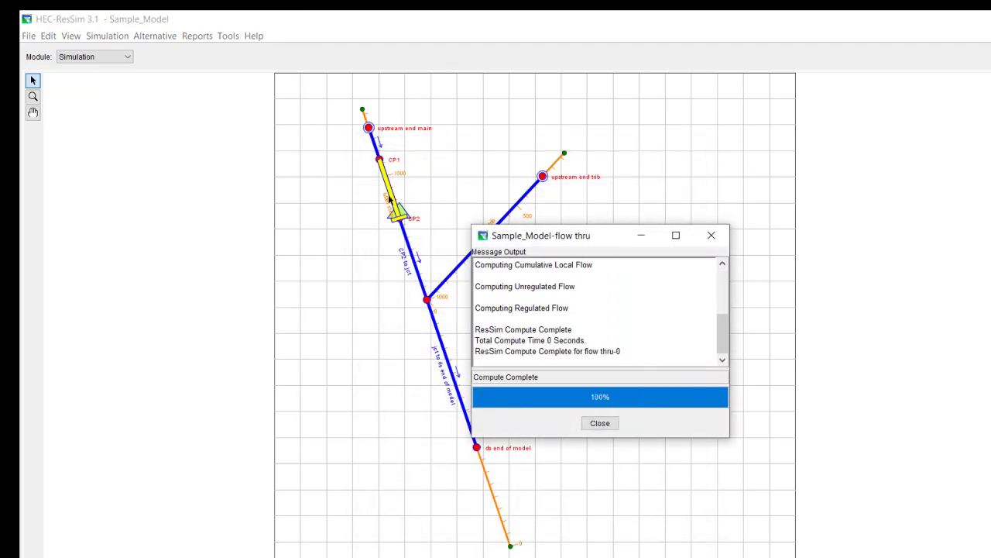
- Plot main stem res results full screen and inspect the 73-75 ft elevation and flow curves
left_click(602, 423)
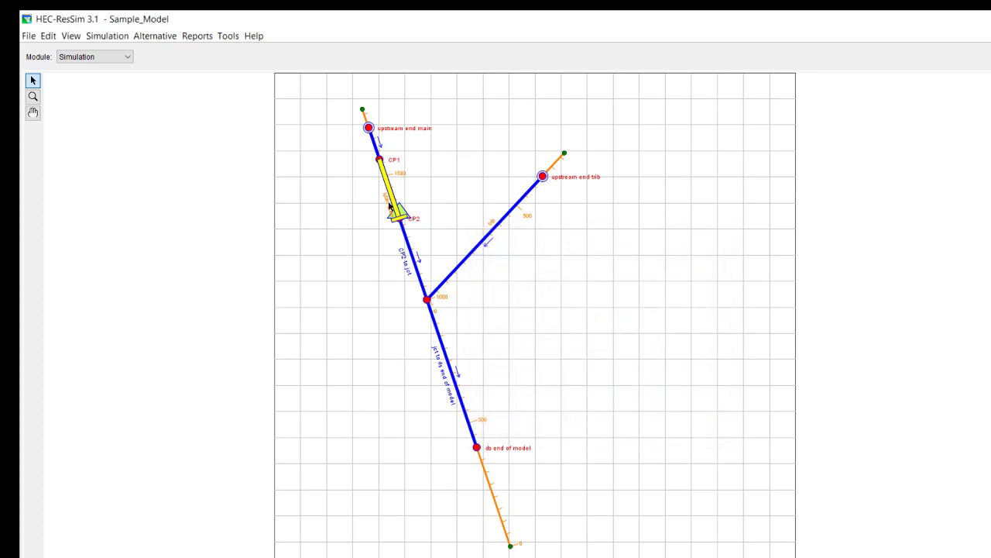
right_click(392, 202)
left_click(420, 240)
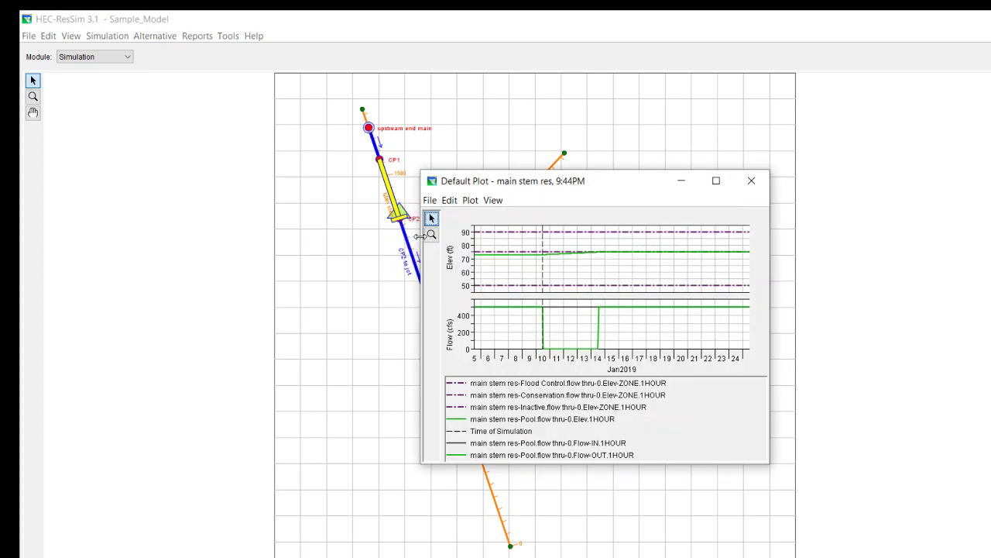
left_click(717, 181)
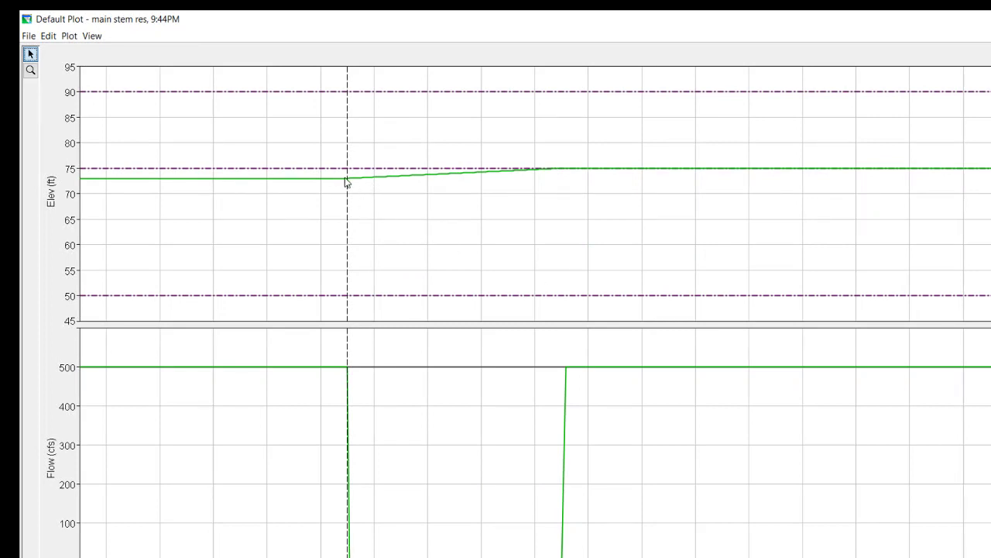
mouse_move(346, 182)
mouse_move(567, 373)
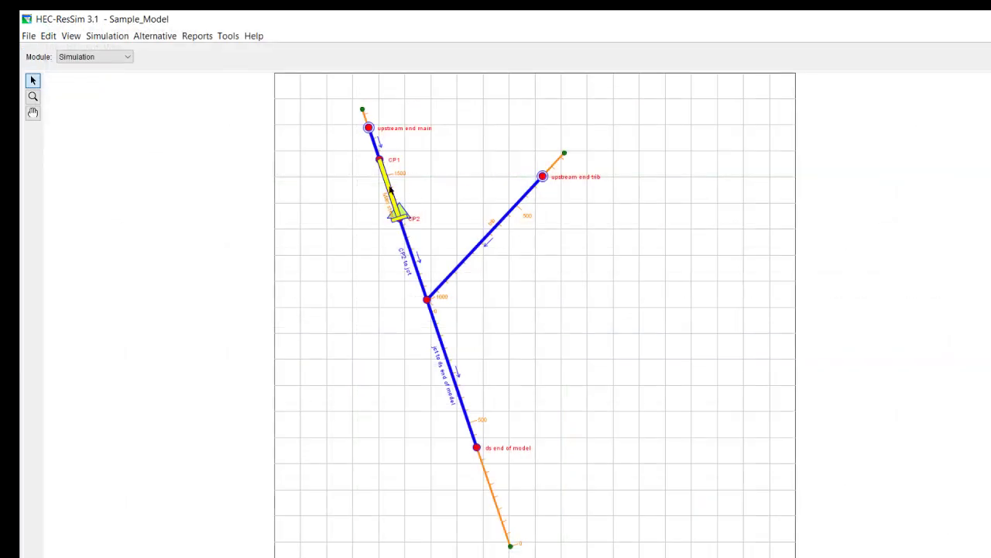
- Reuse the existing max 150 rule by adding it to main stem res's Flood Control zone
right_click(389, 189)
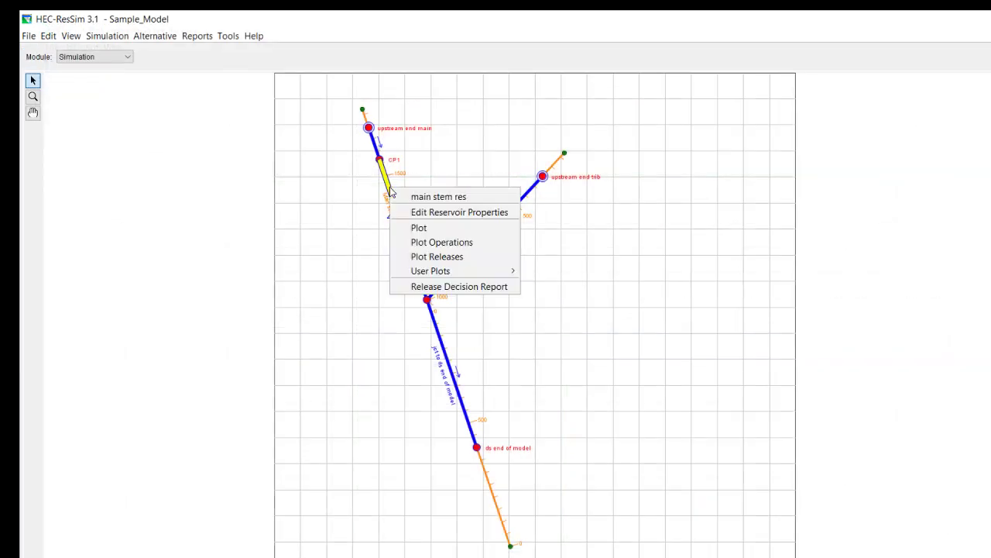
left_click(433, 212)
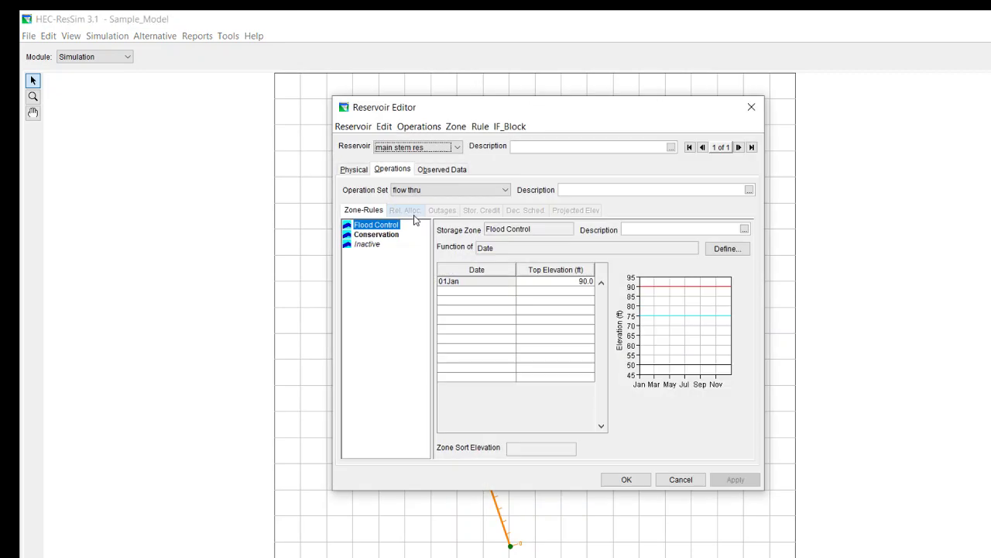
left_click(481, 126)
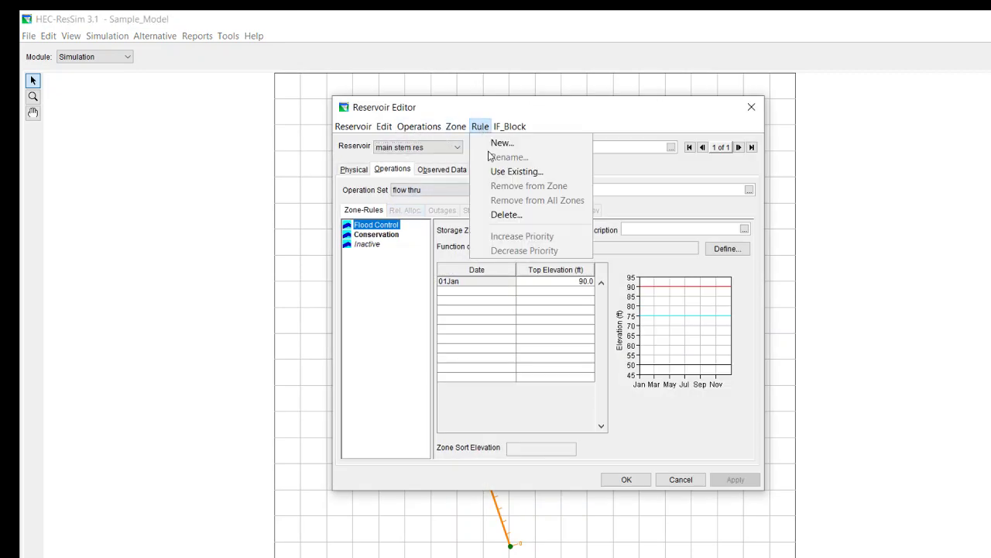
left_click(500, 172)
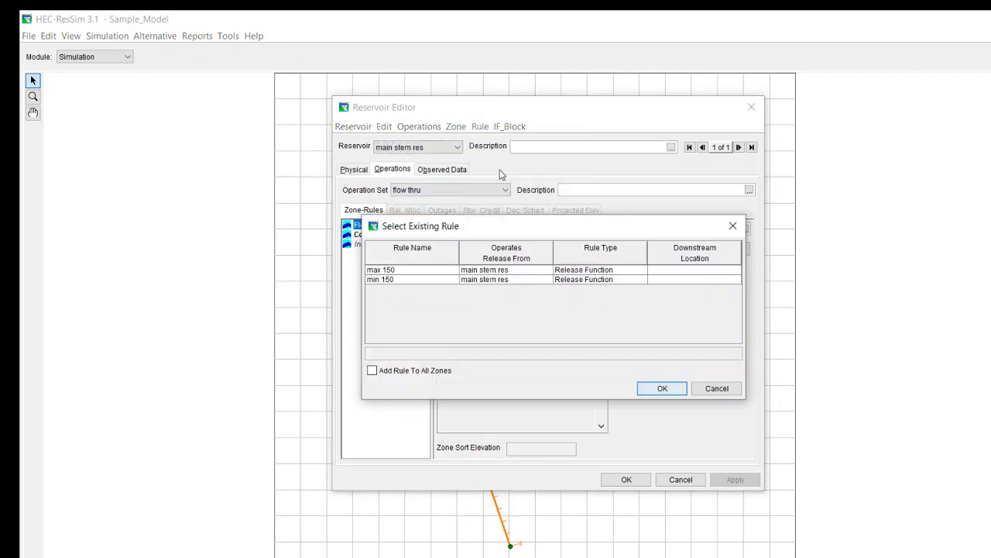
left_click(400, 271)
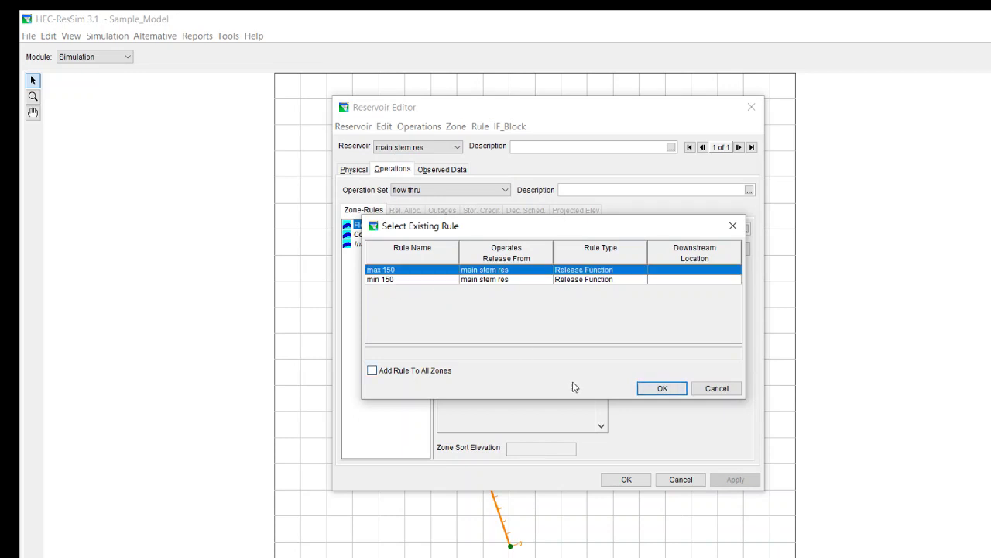
left_click(673, 392)
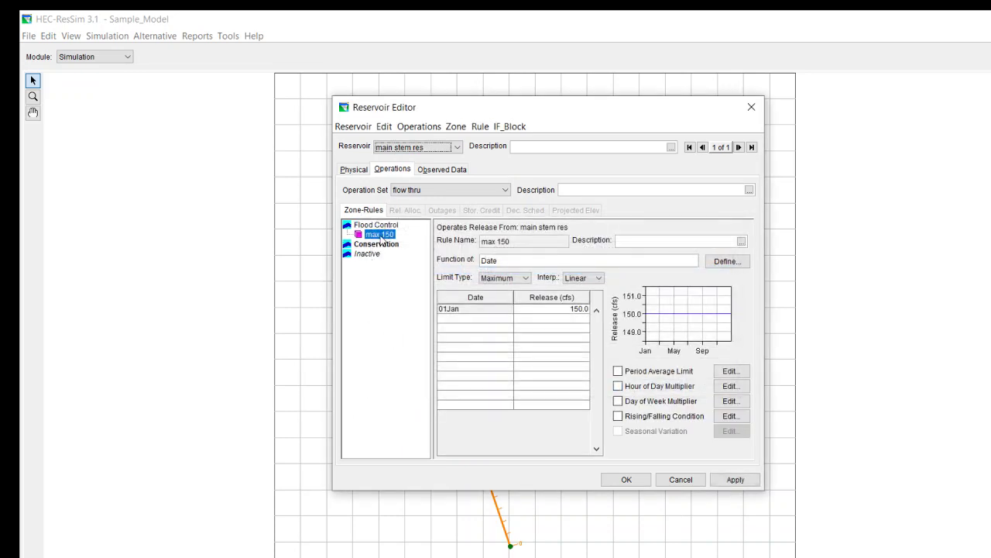
- Add max 150 to all zones, remove it from Flood Control, and apply the changes
right_click(381, 237)
left_click(401, 344)
right_click(382, 237)
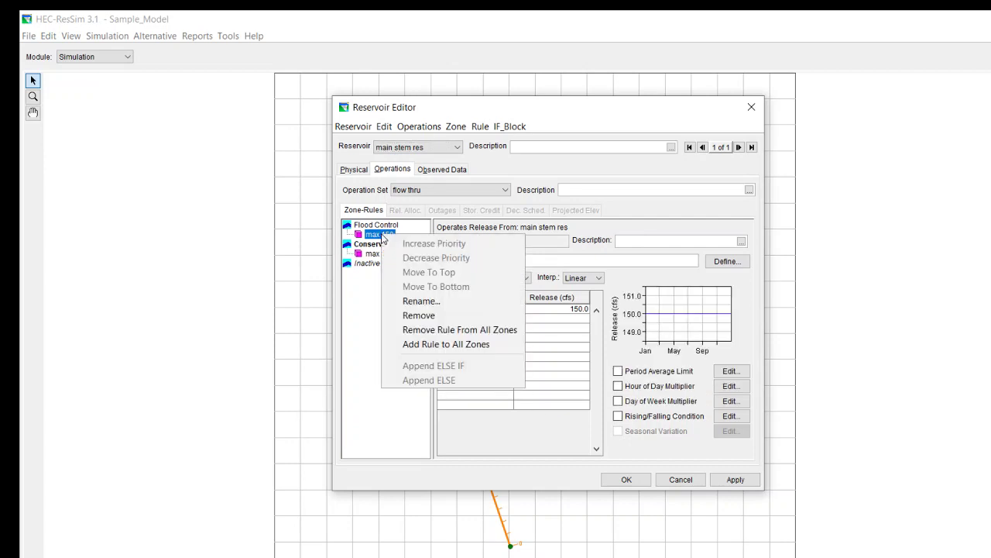
left_click(414, 314)
left_click(515, 341)
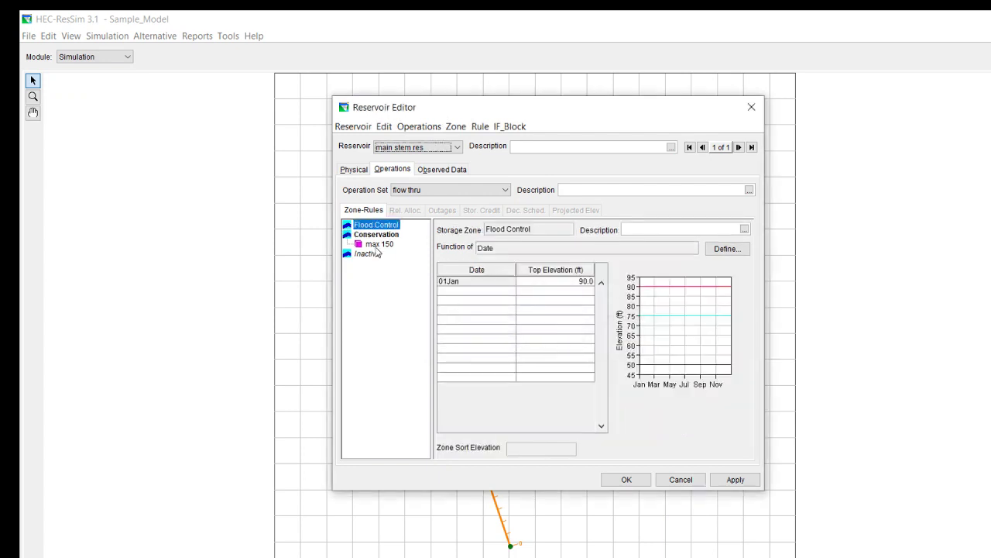
left_click(377, 244)
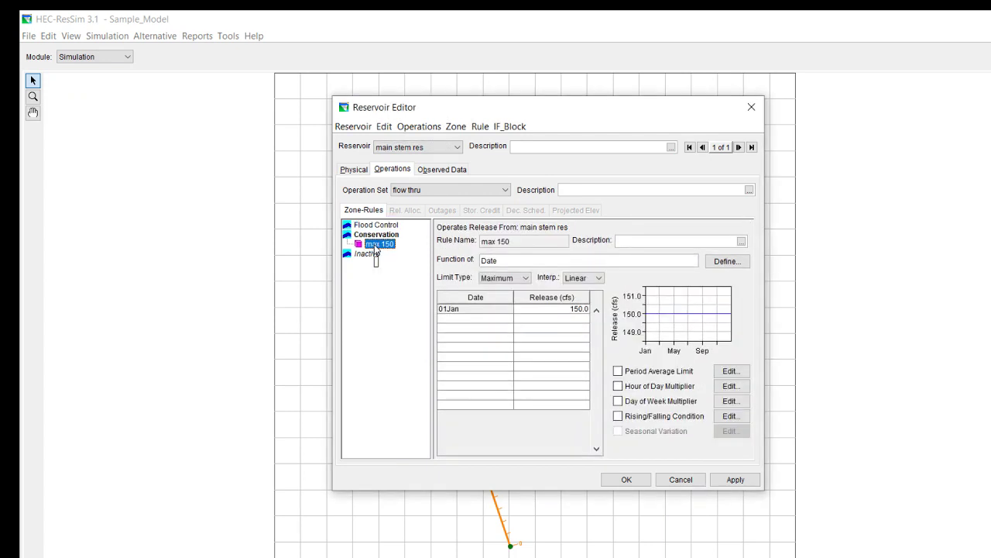
left_click(736, 480)
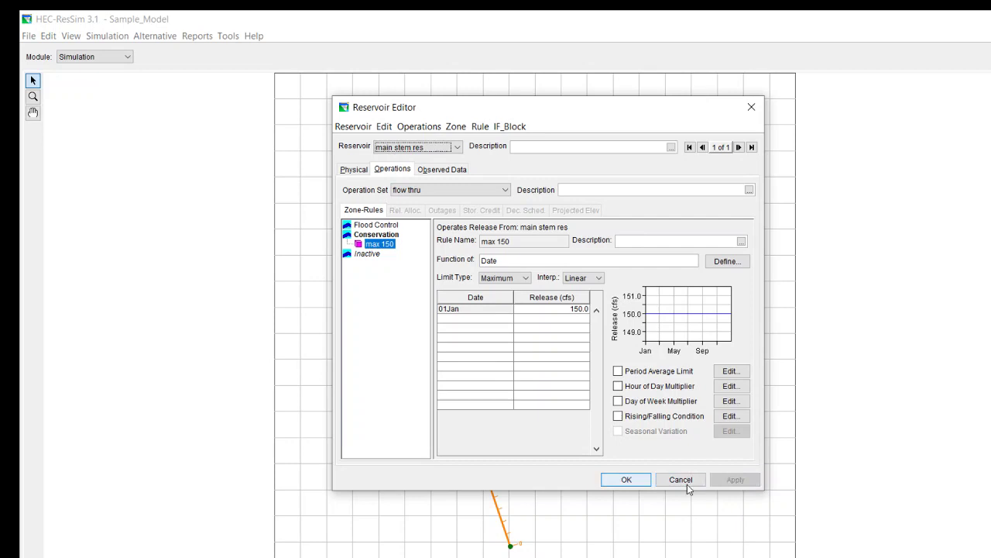
left_click(627, 479)
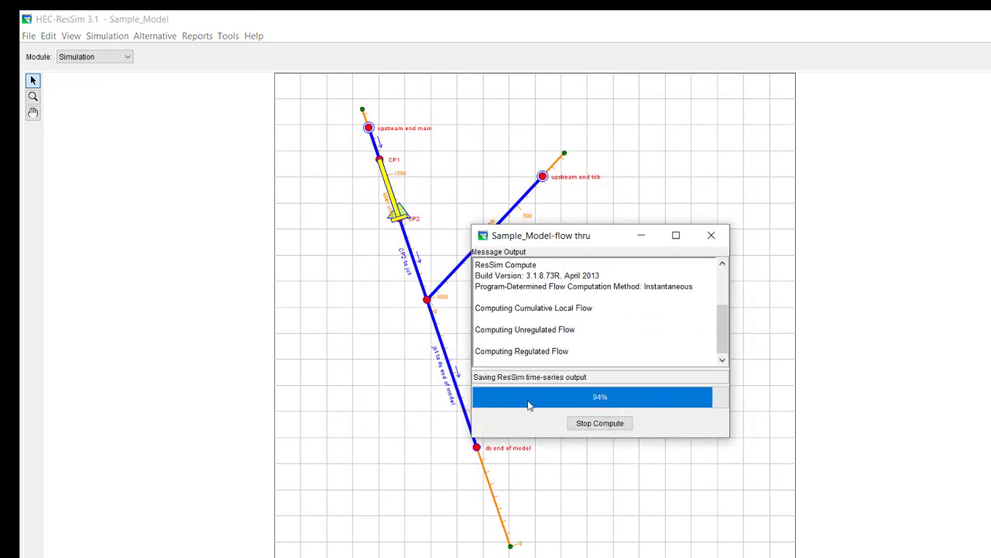
- Close the finished compute and plot the main stem res rerun results full screen
left_click(589, 424)
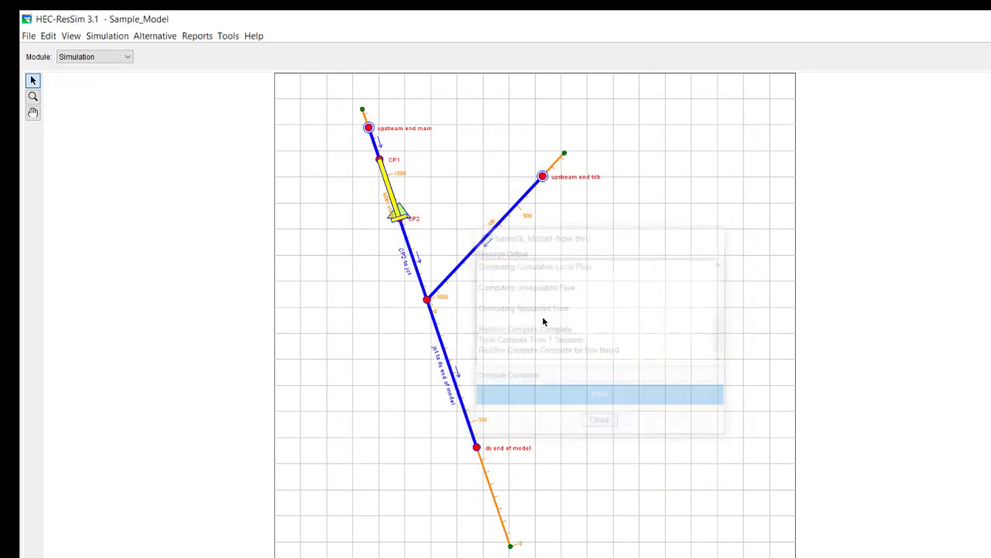
right_click(386, 183)
left_click(416, 221)
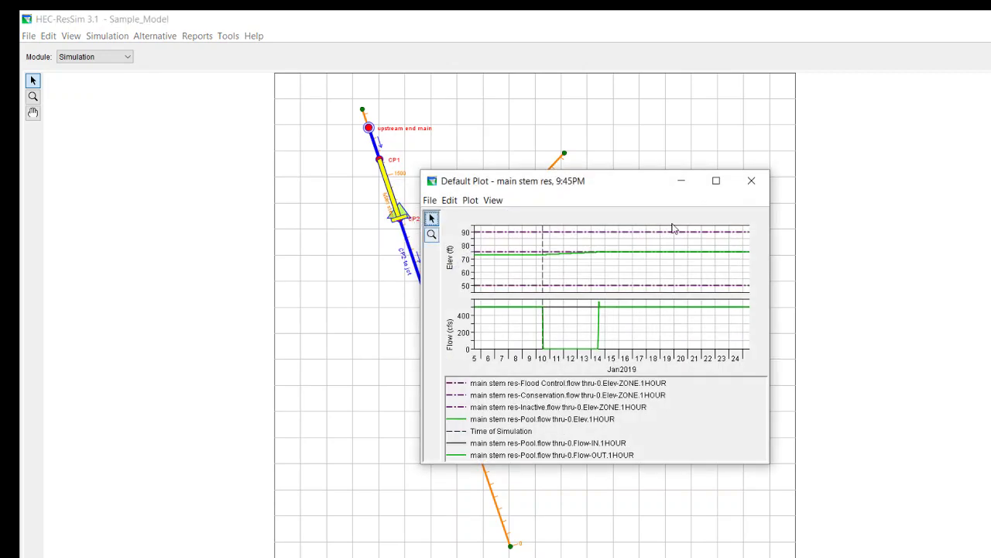
left_click(716, 180)
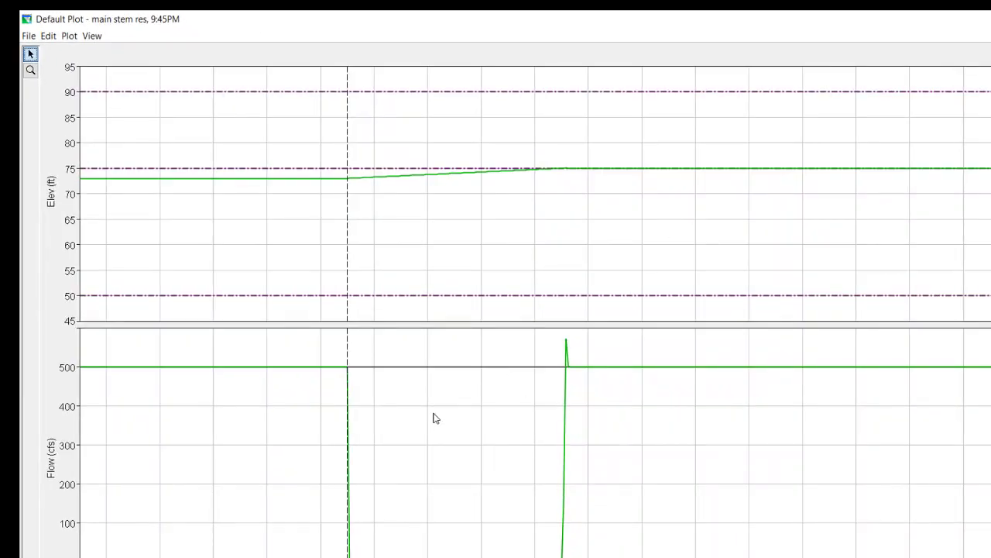